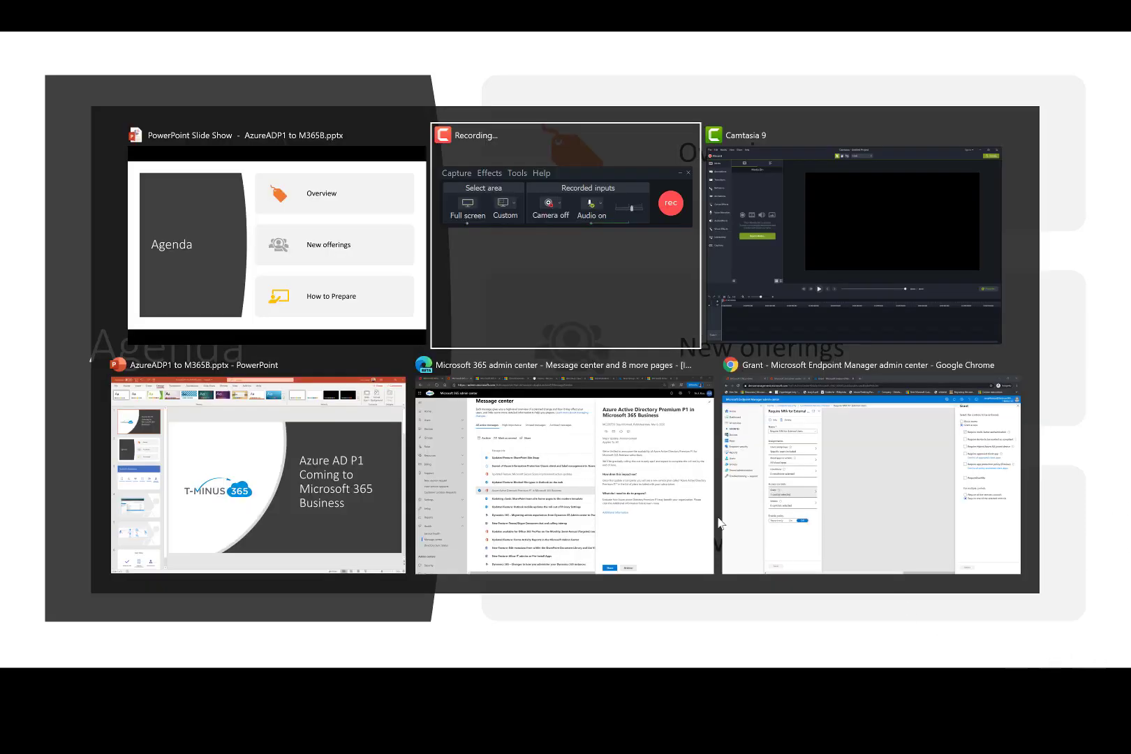
Step: Bring the Microsoft 365 admin center window to the front
left_click(650, 489)
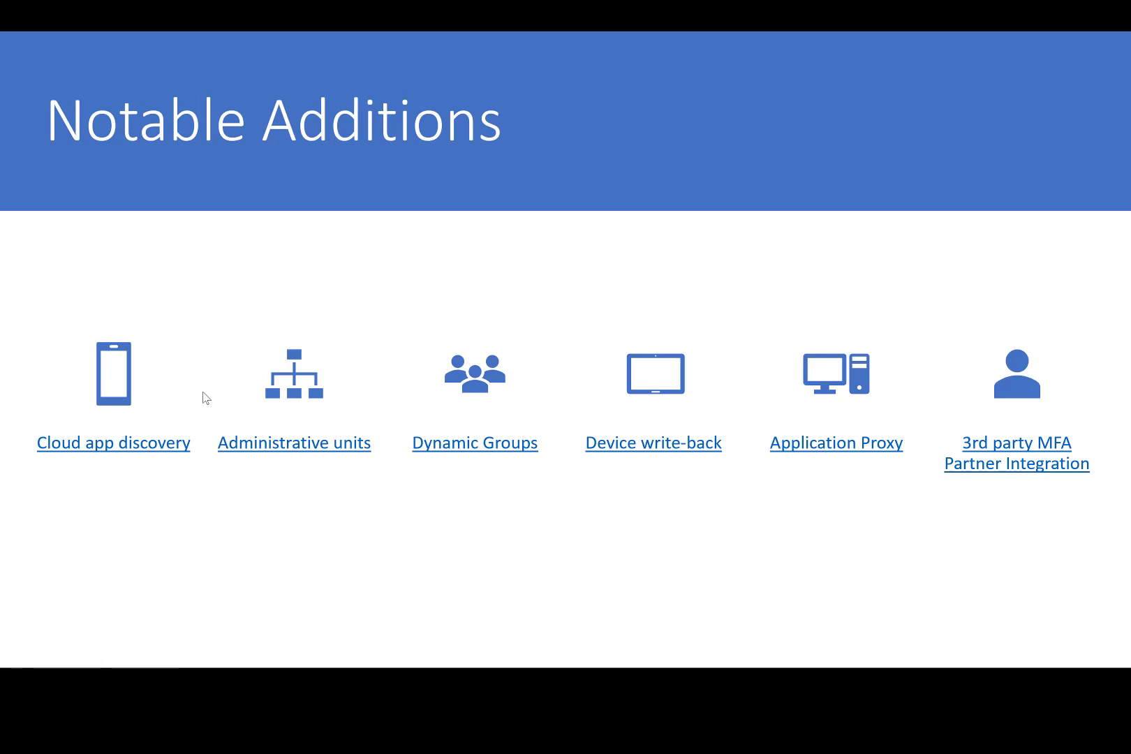
Step: Switch from the PowerPoint slide show back to the Edge browser
key("alt+Tab")
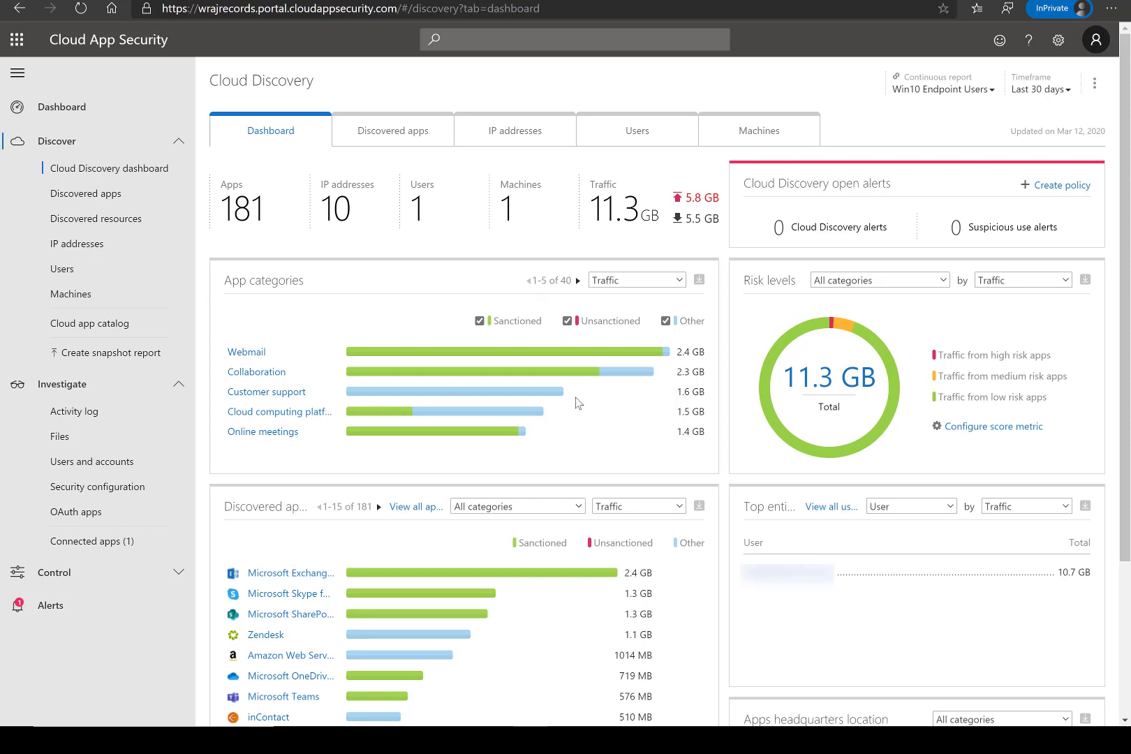
Step: Review the Cloud Discovery dashboard, then list all 181 discovered apps sorted by score
scroll(571, 404, "down", 1)
scroll(527, 544, "down", 2)
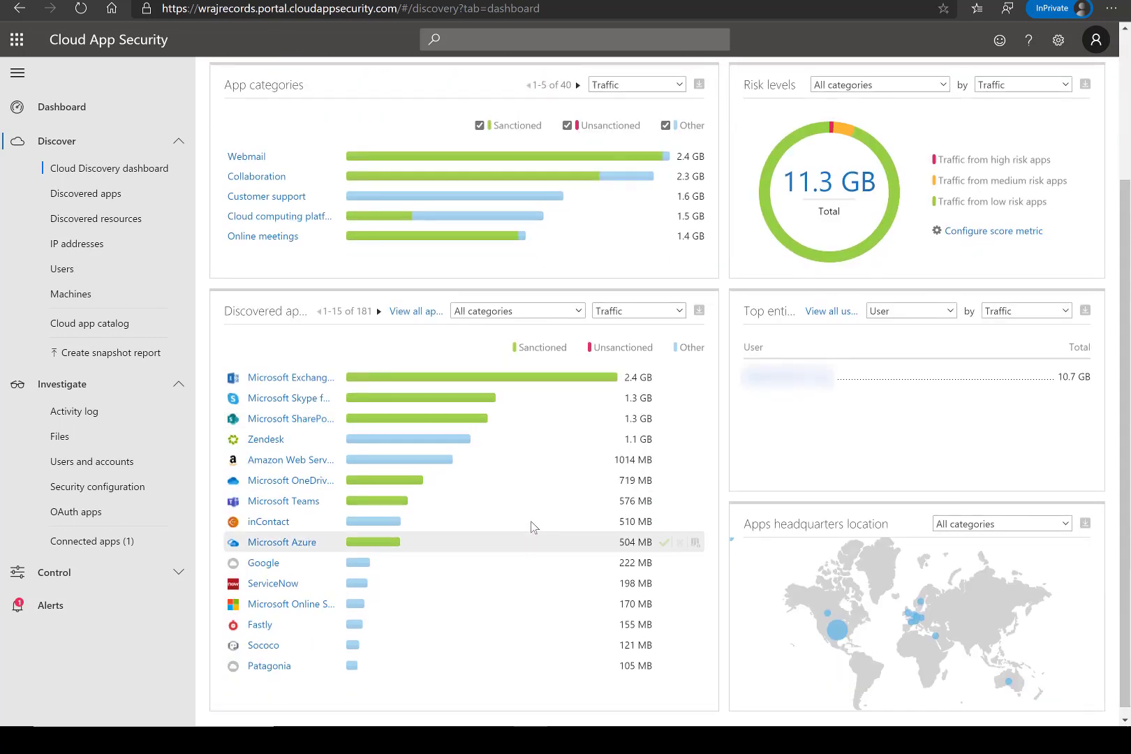
scroll(493, 412, "up", 2)
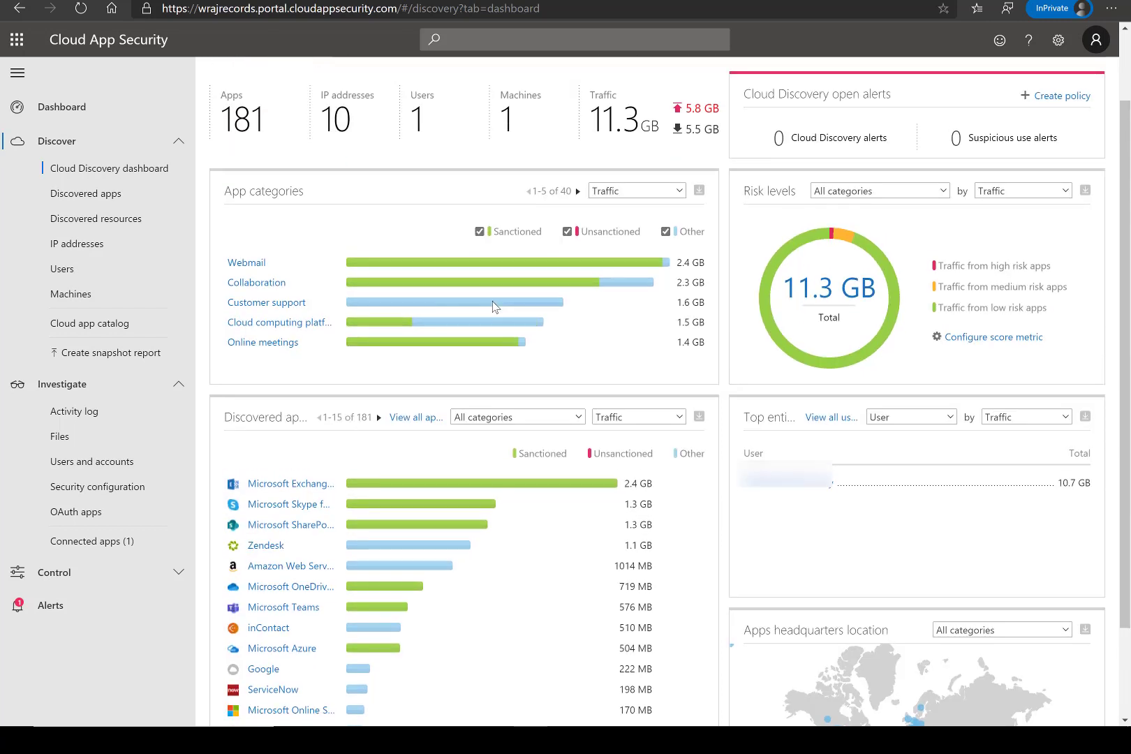
scroll(639, 386, "down", 2)
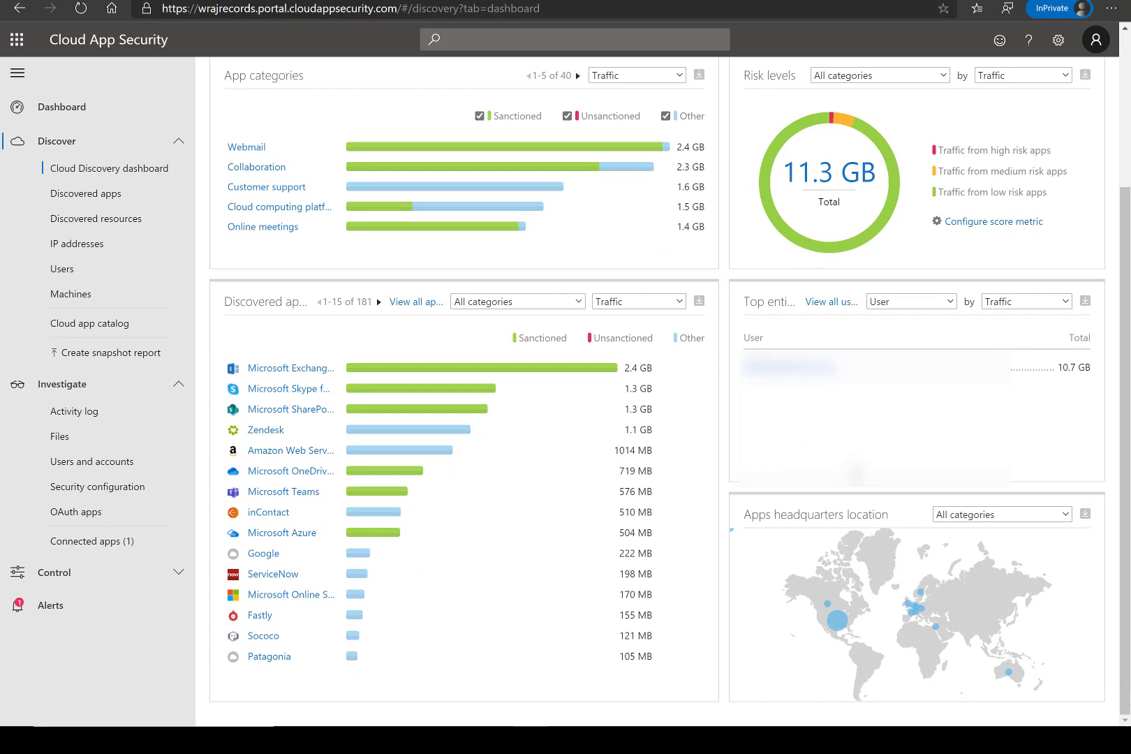
scroll(768, 433, "up", 4)
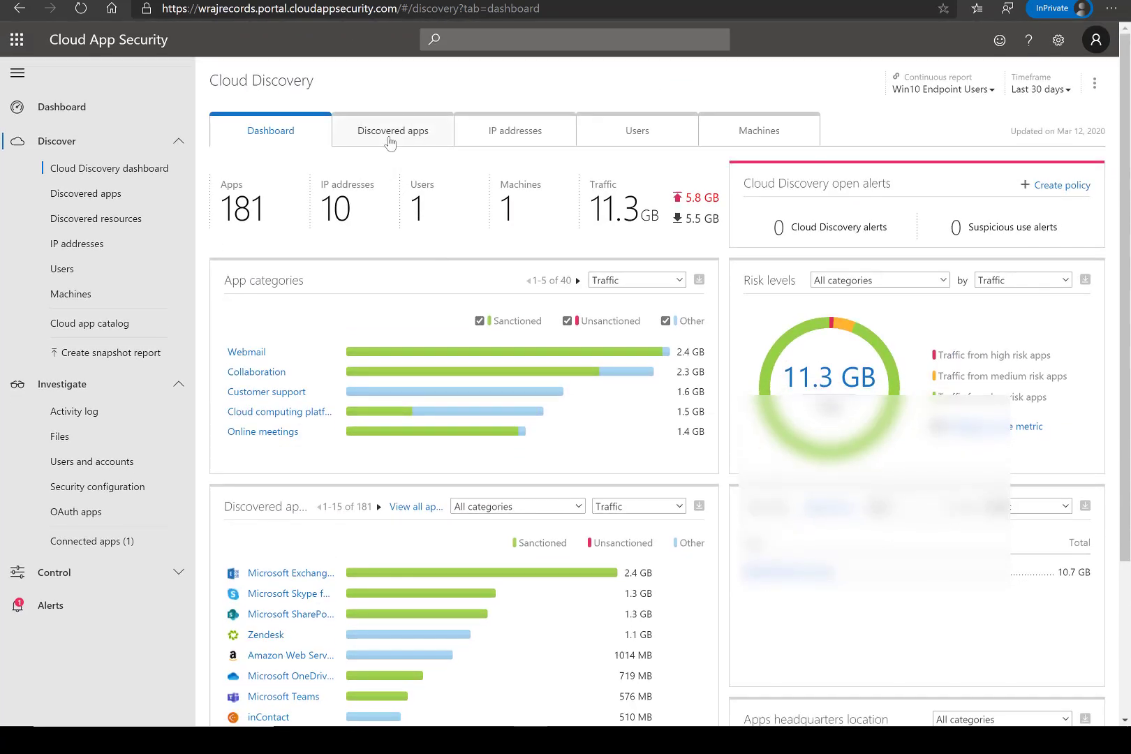
left_click(390, 139)
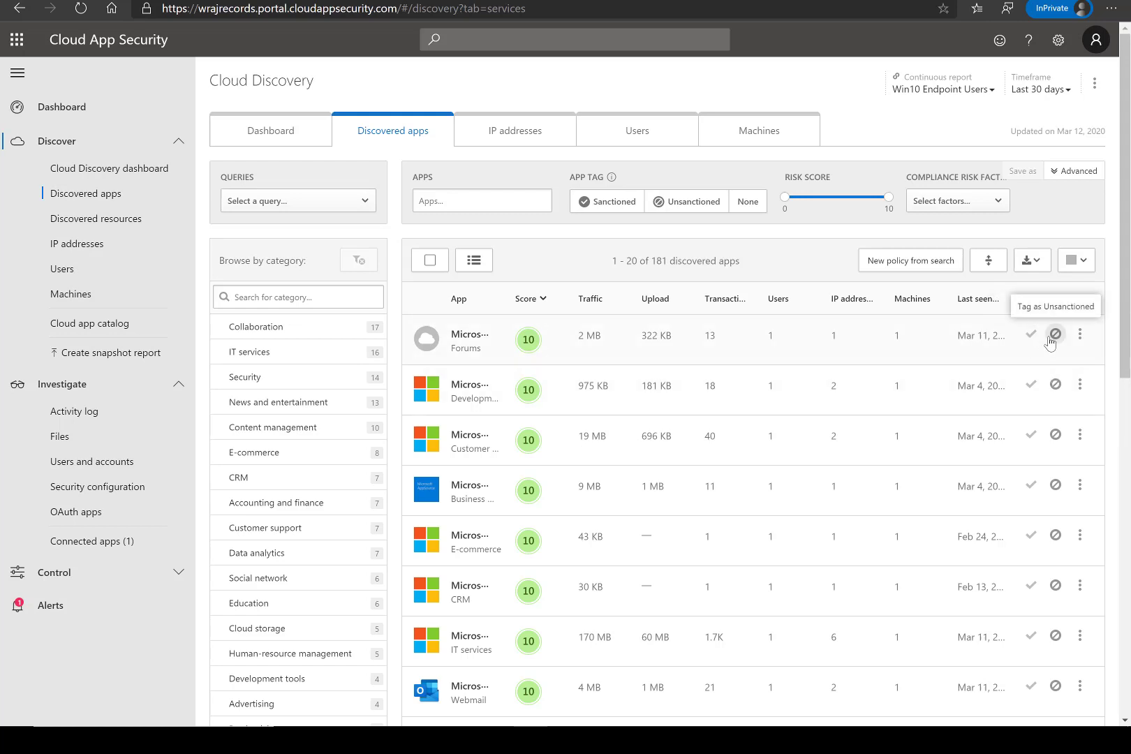
scroll(756, 459, "down", 3)
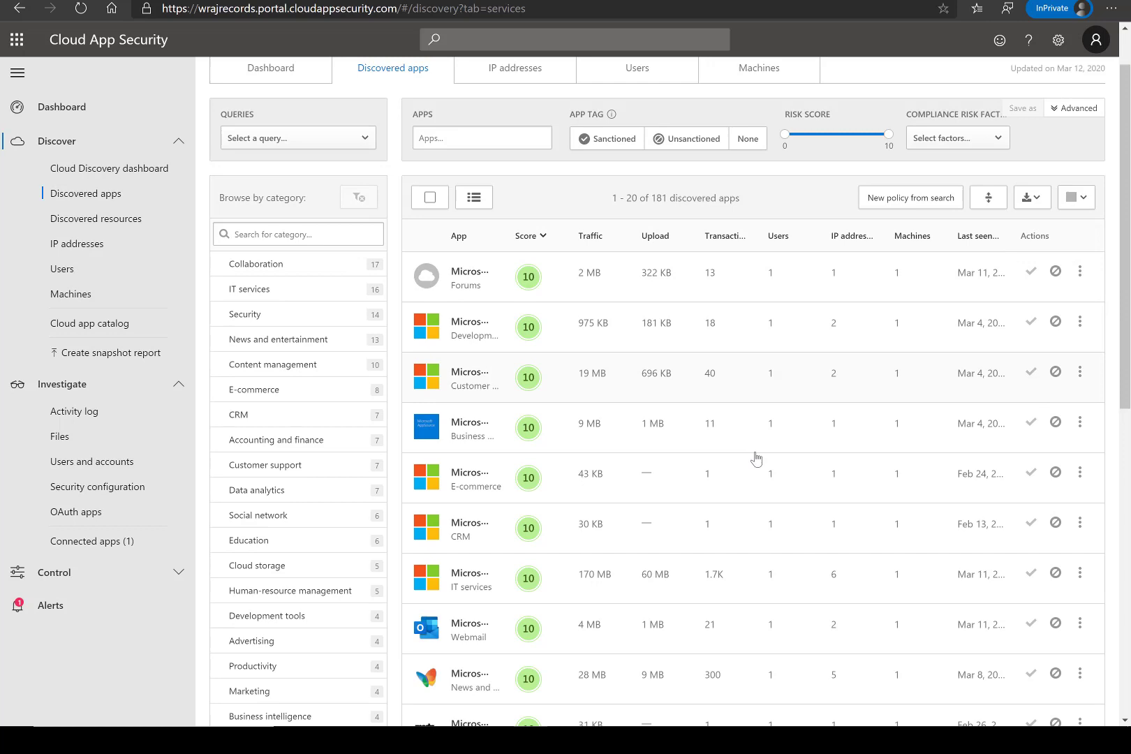
scroll(756, 458, "down", 2)
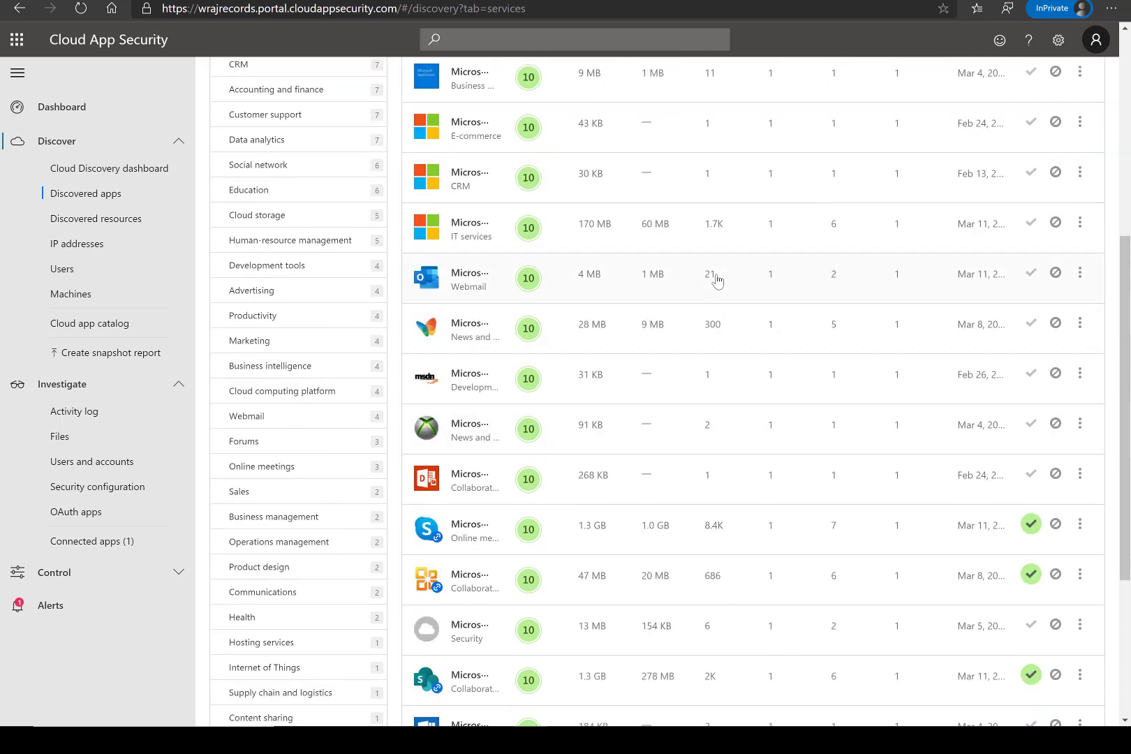
scroll(715, 280, "up", 5)
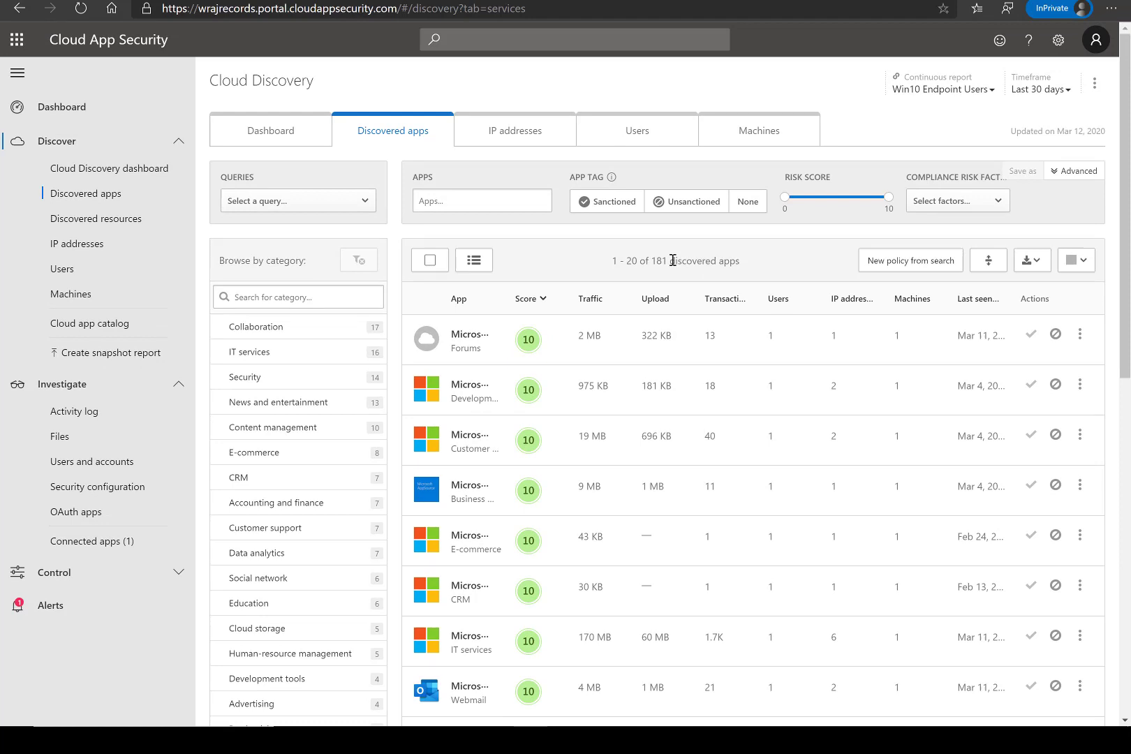
Step: Open Investigate > OAuth apps to list the 47 authorized apps and their permission levels
left_click(128, 518)
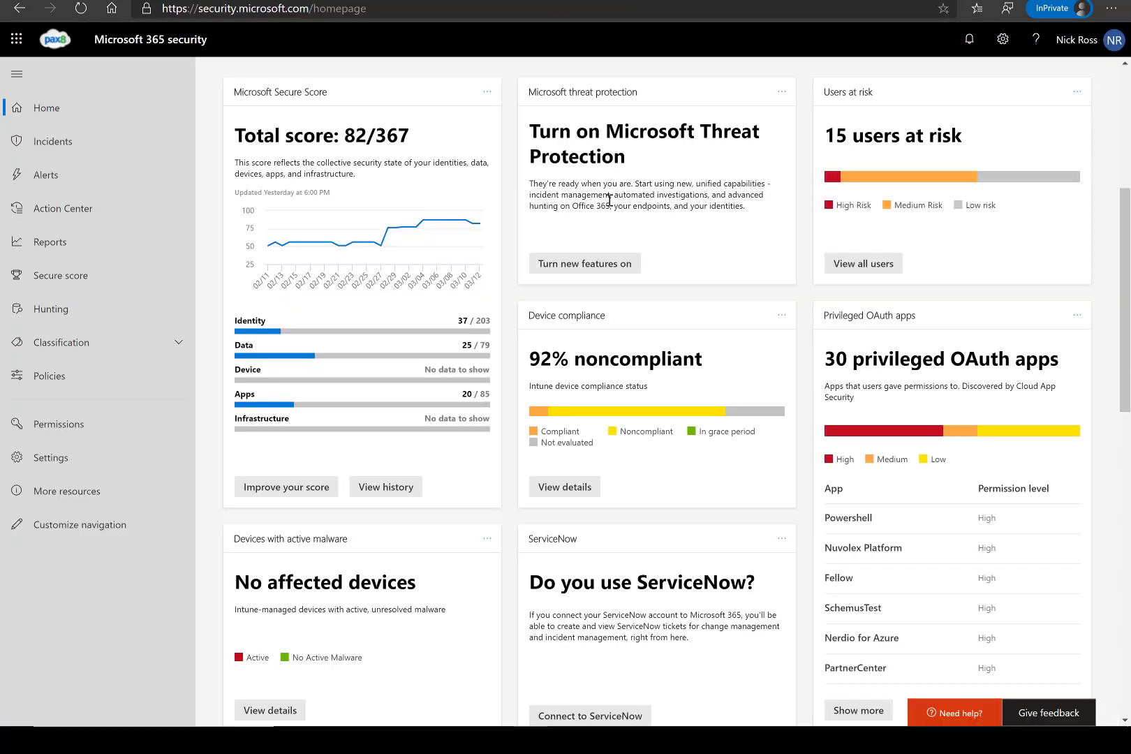
scroll(706, 281, "up", 1)
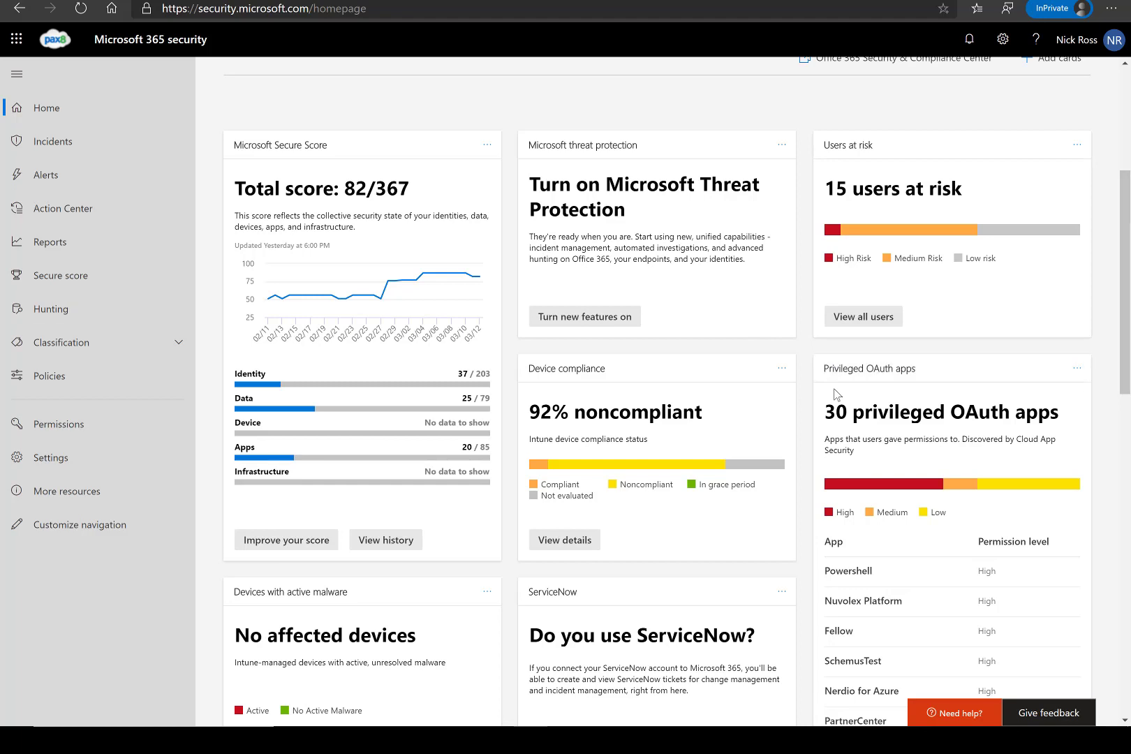
scroll(838, 395, "down", 1)
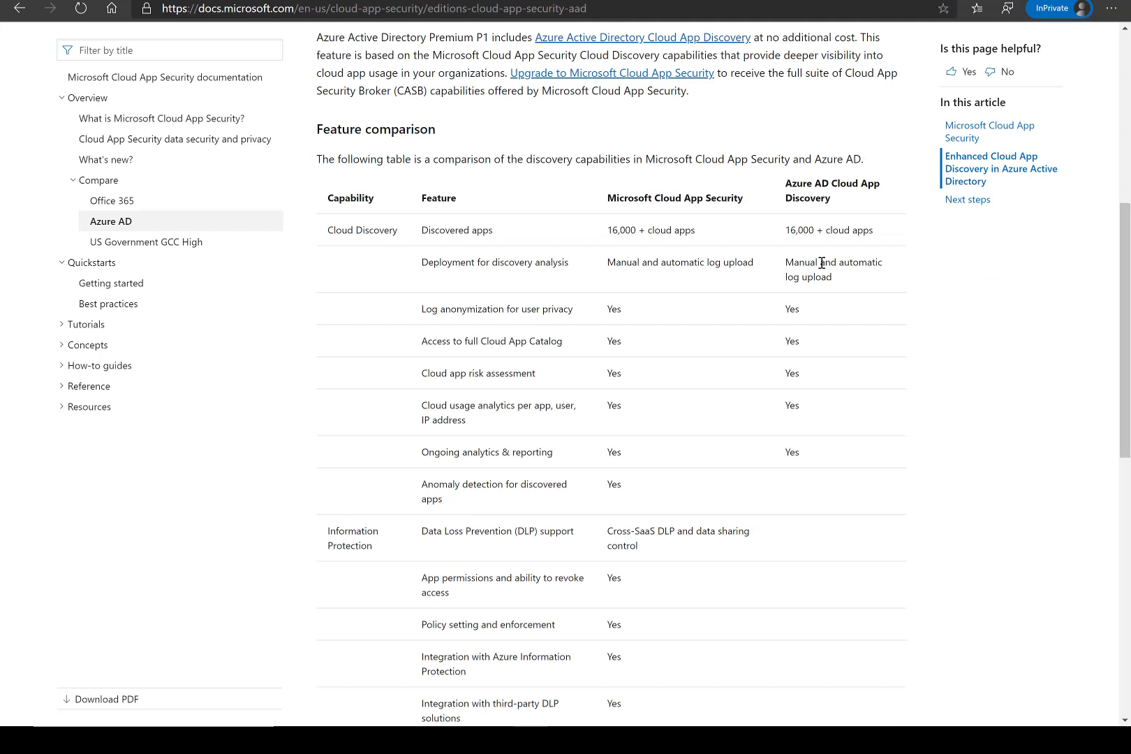
scroll(839, 260, "down", 1)
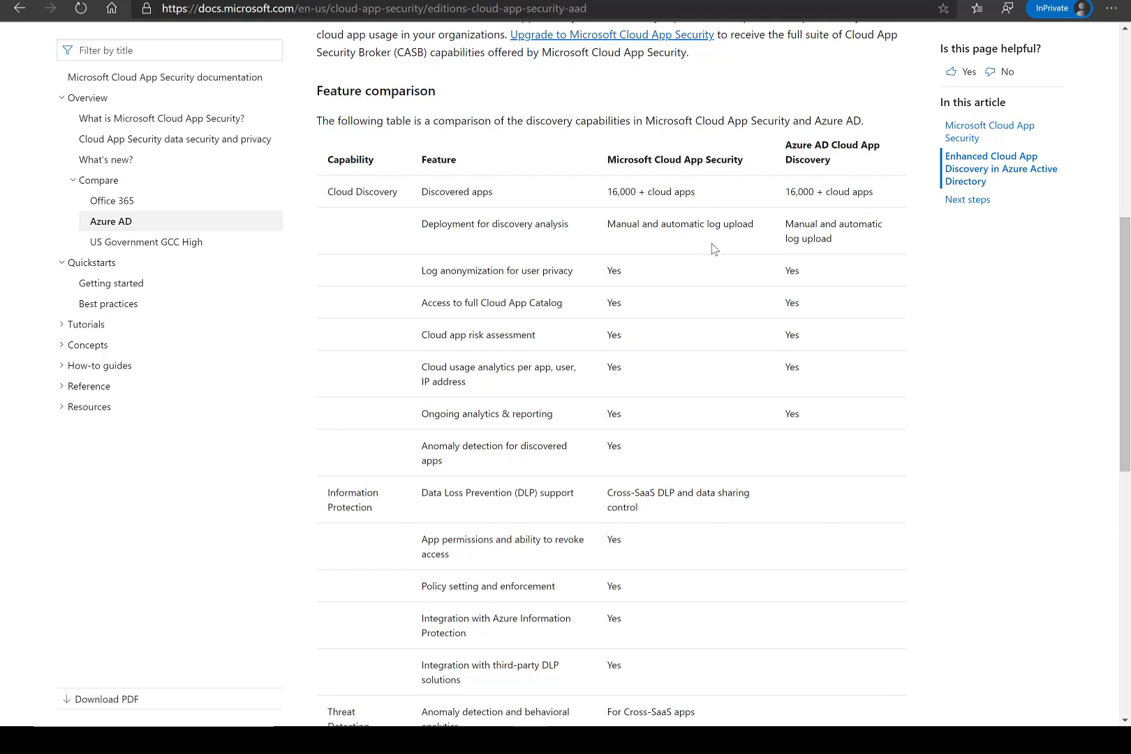
scroll(755, 283, "down", 1)
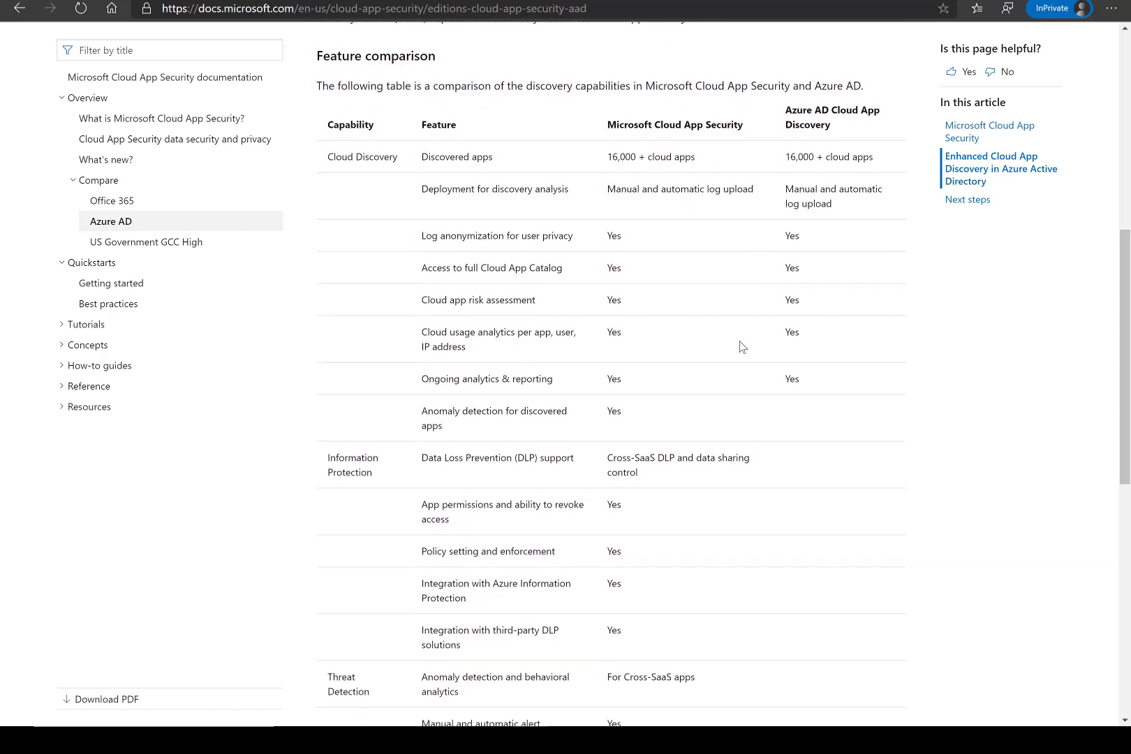
scroll(740, 346, "down", 1)
scroll(746, 363, "down", 2)
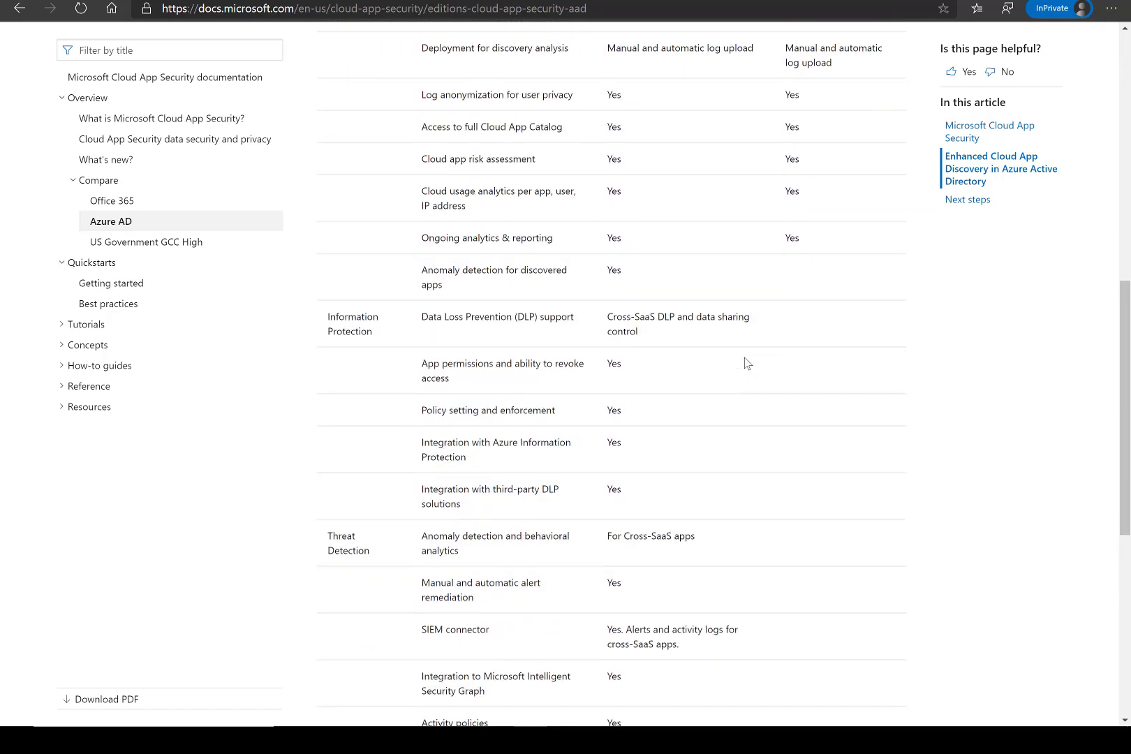
scroll(743, 356, "down", 2)
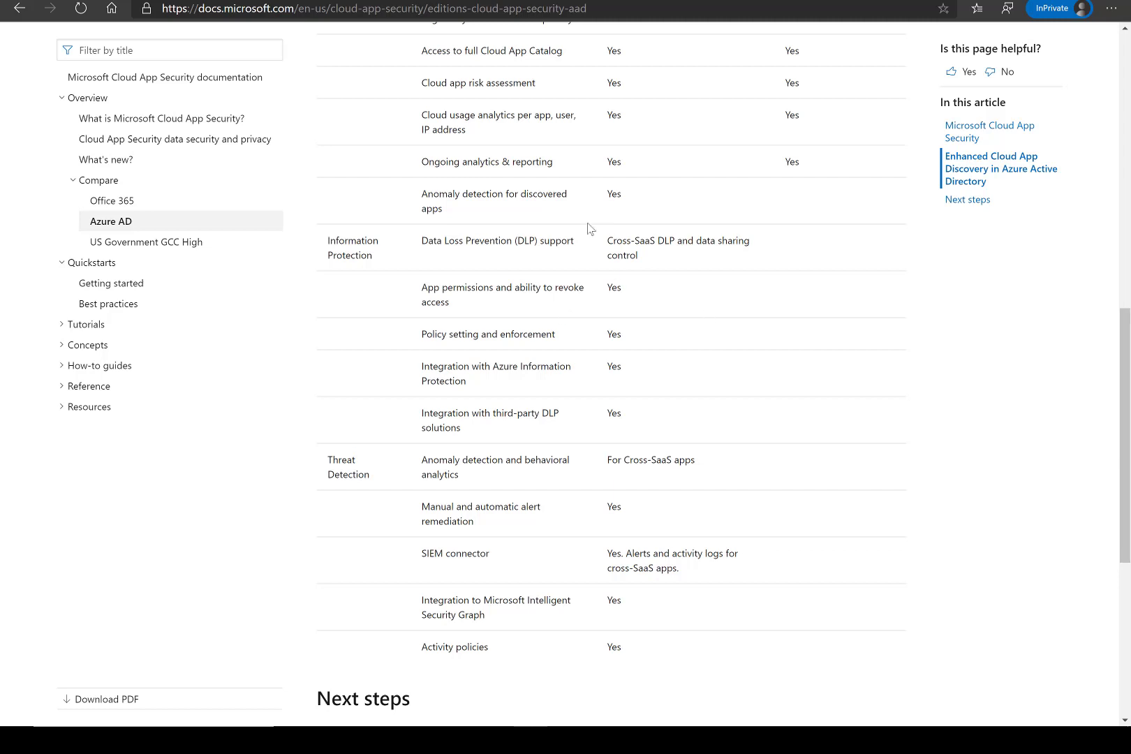
scroll(601, 385, "up", 4)
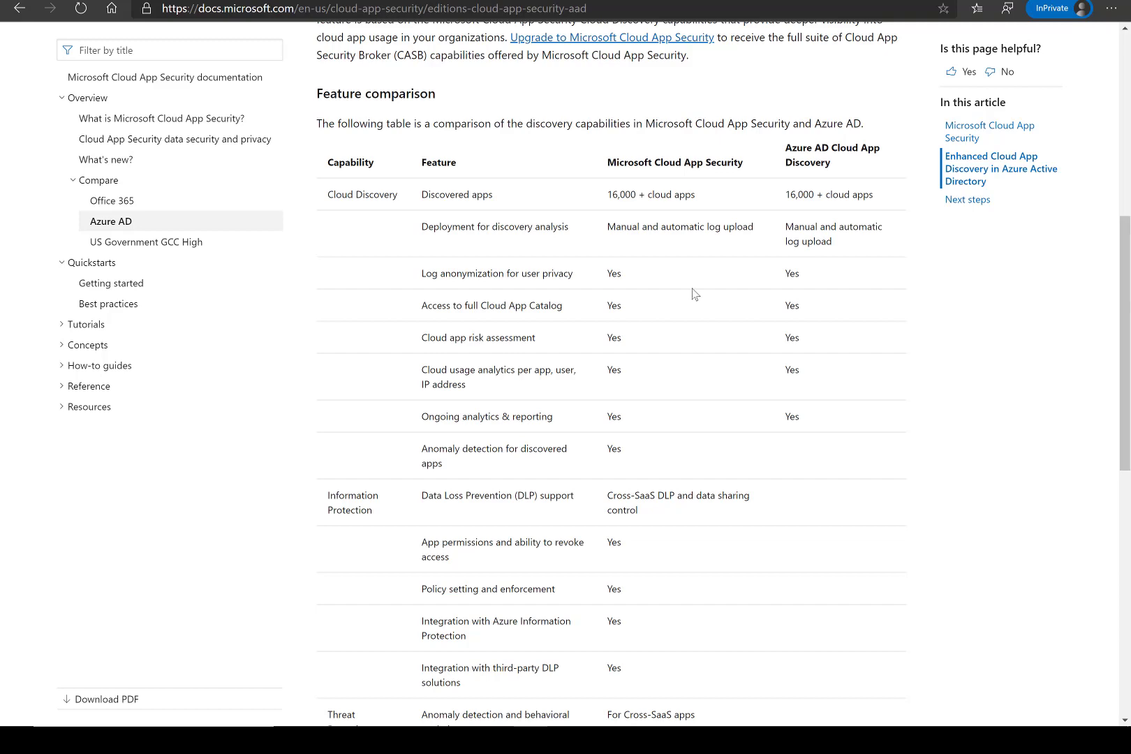
scroll(769, 433, "up", 3)
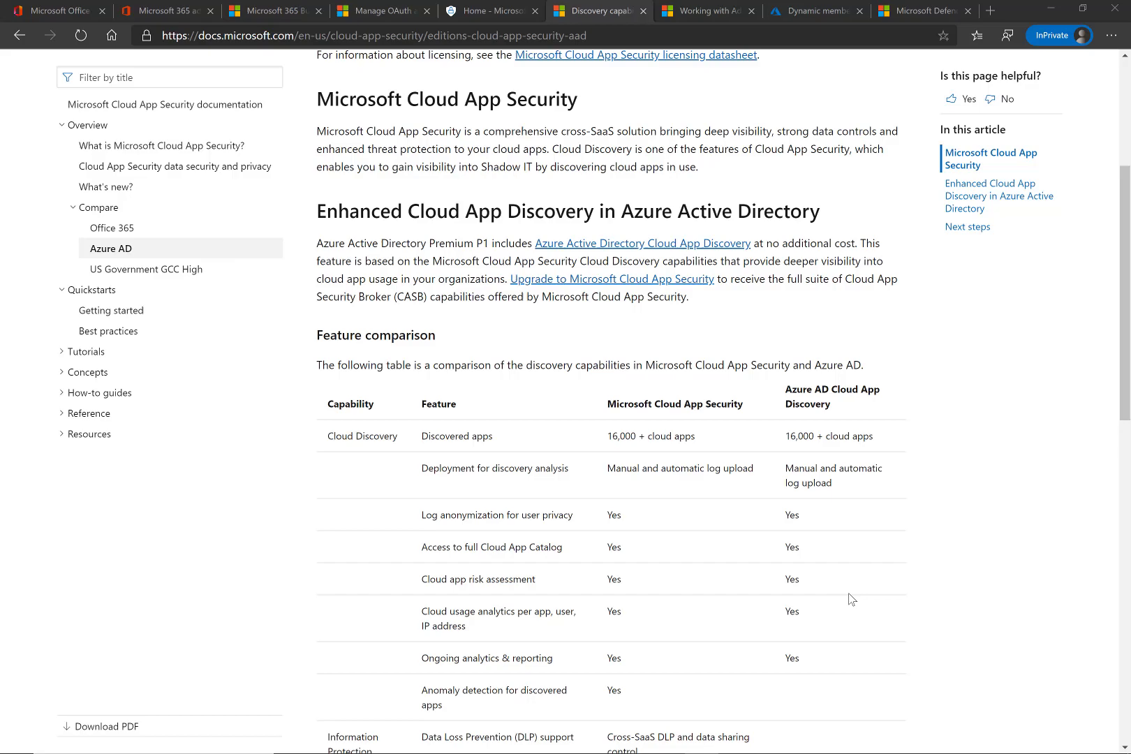
Step: Glance at the slide show, then return to Edge's Administrative units article
key("alt+Tab")
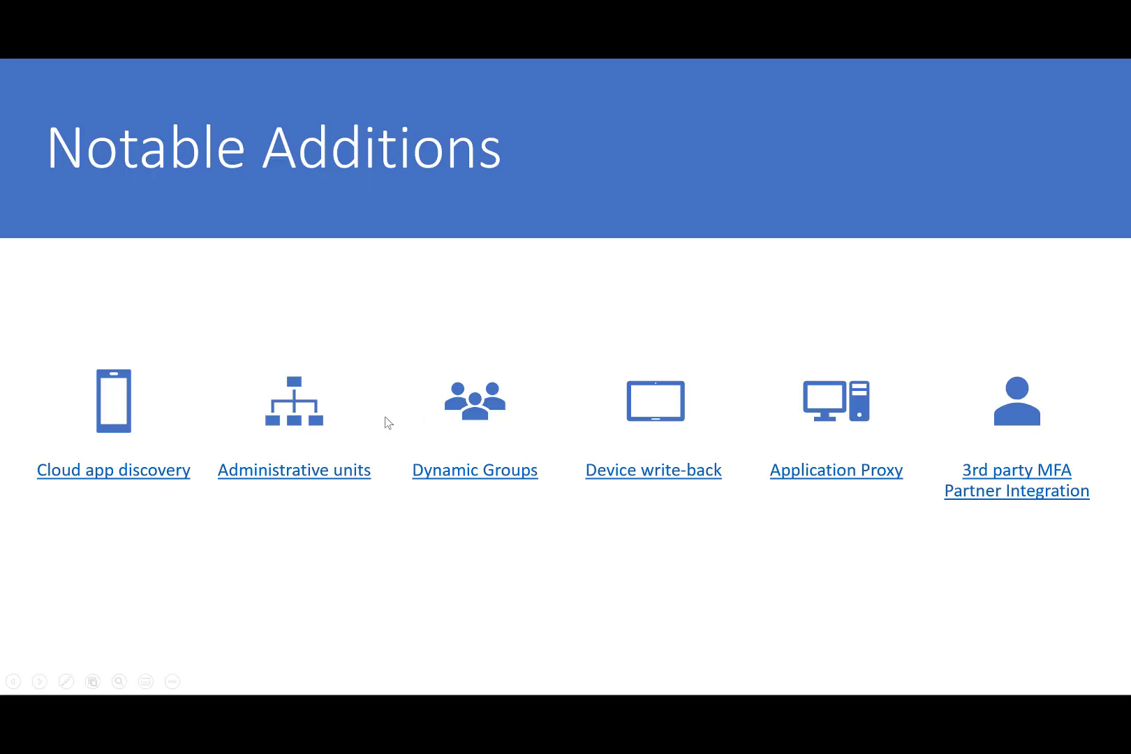
key("alt+Tab")
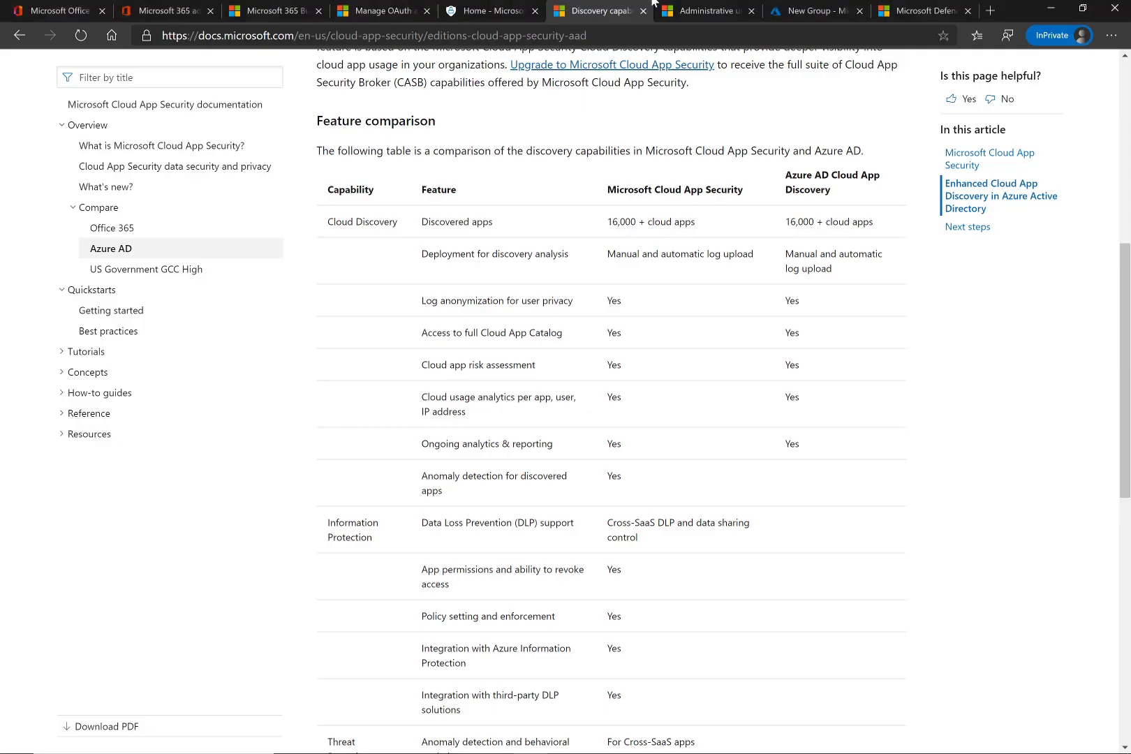
left_click(688, 11)
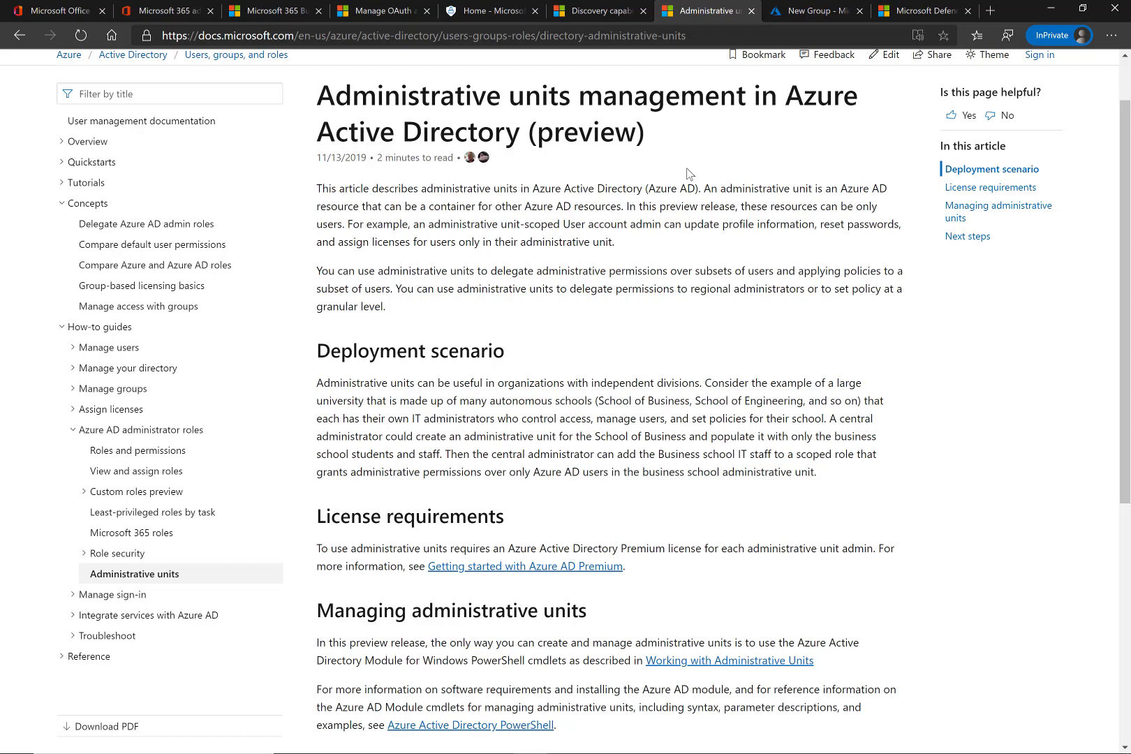
Step: Browse the Working with Administrative Units scripts, then switch to Endpoint Manager's New Group form
left_click(719, 661)
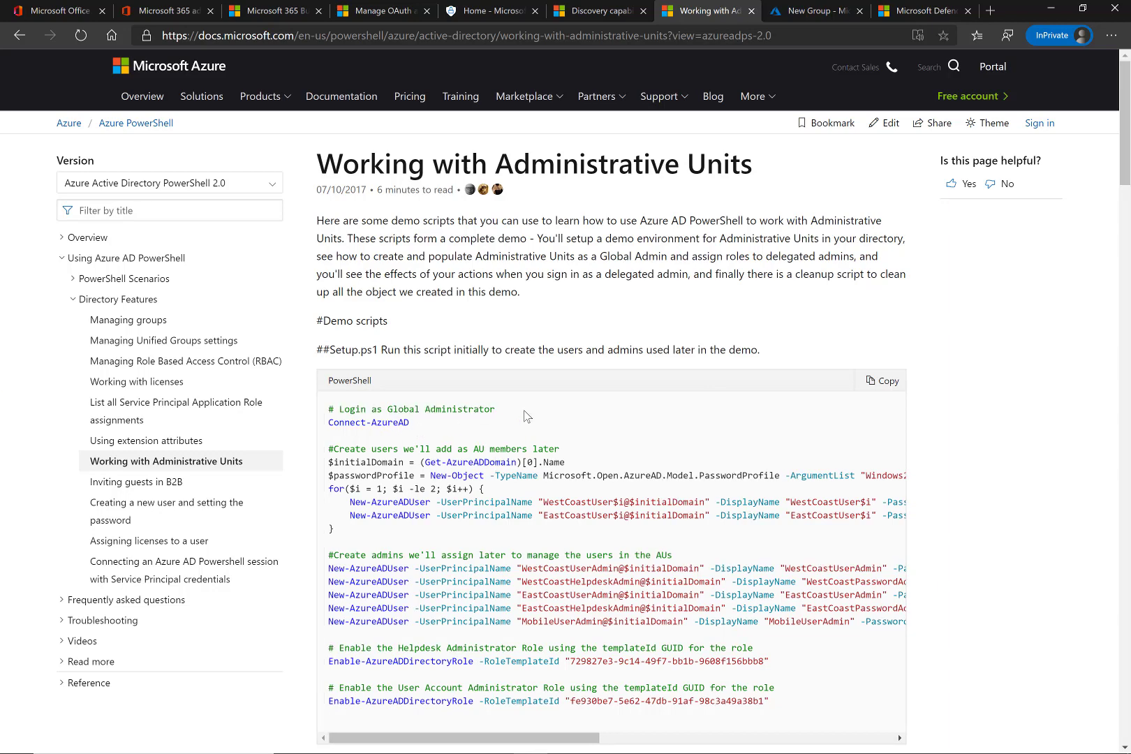
scroll(632, 377, "down", 3)
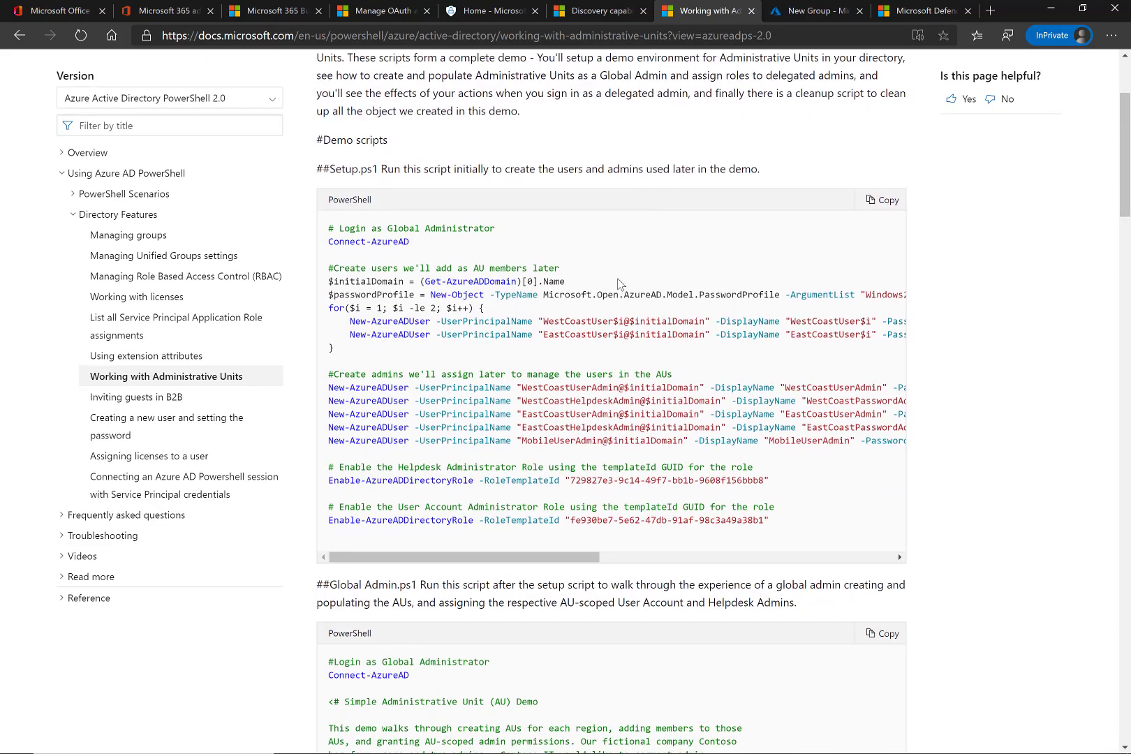
key("alt+Tab")
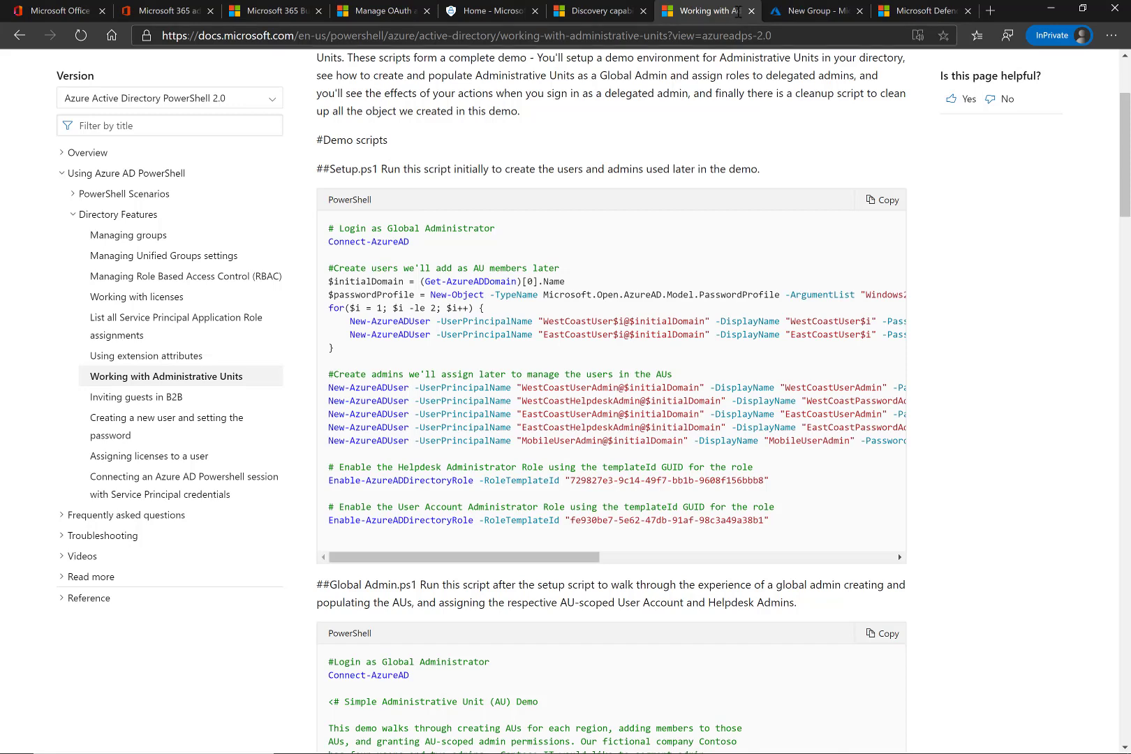
left_click(796, 18)
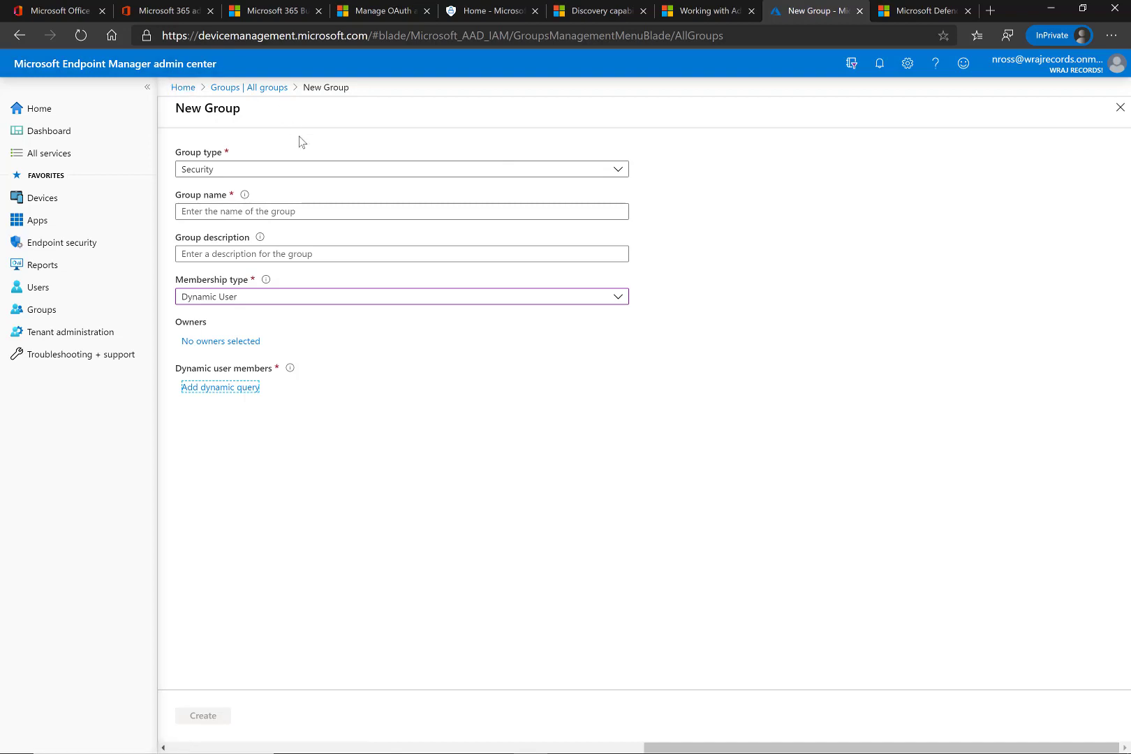
Step: Keep Dynamic User as the membership type and start adding a dynamic query
left_click(352, 299)
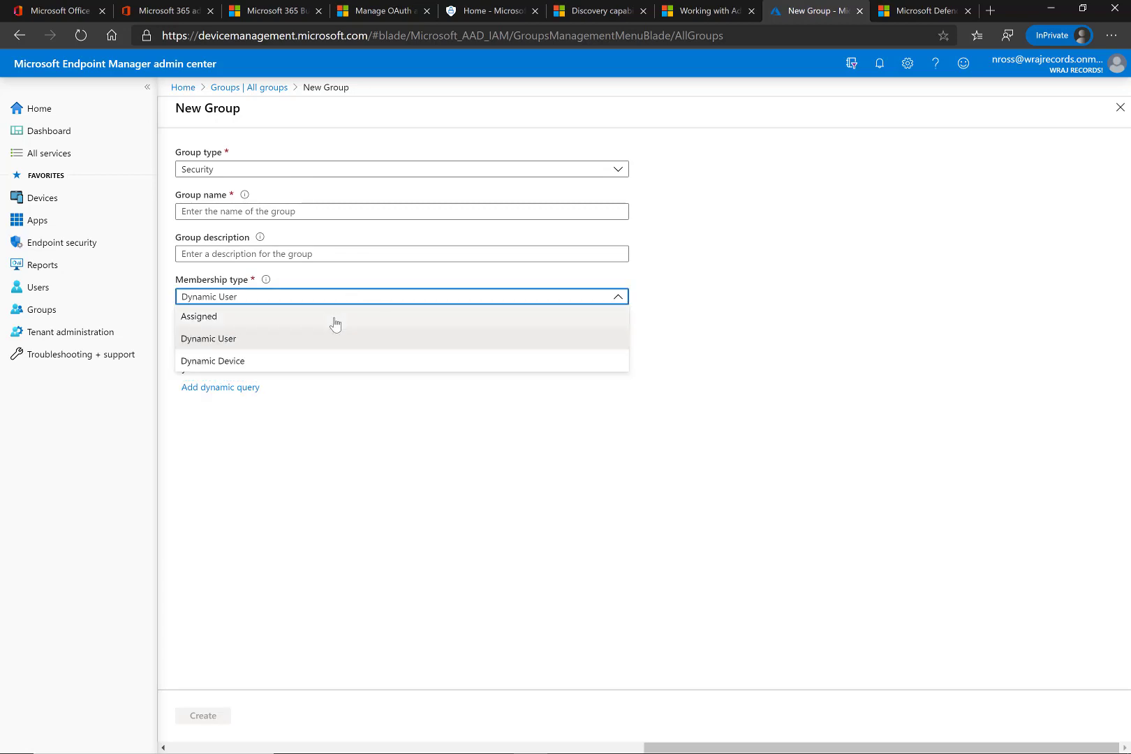
left_click(336, 347)
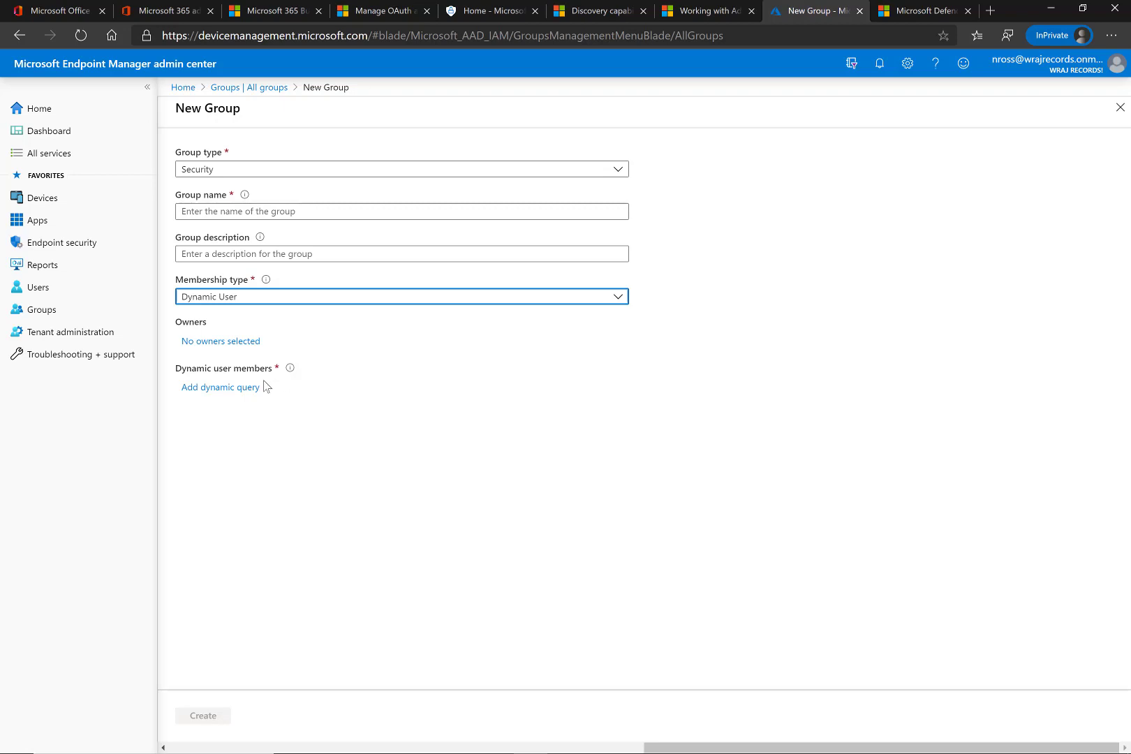
left_click(233, 388)
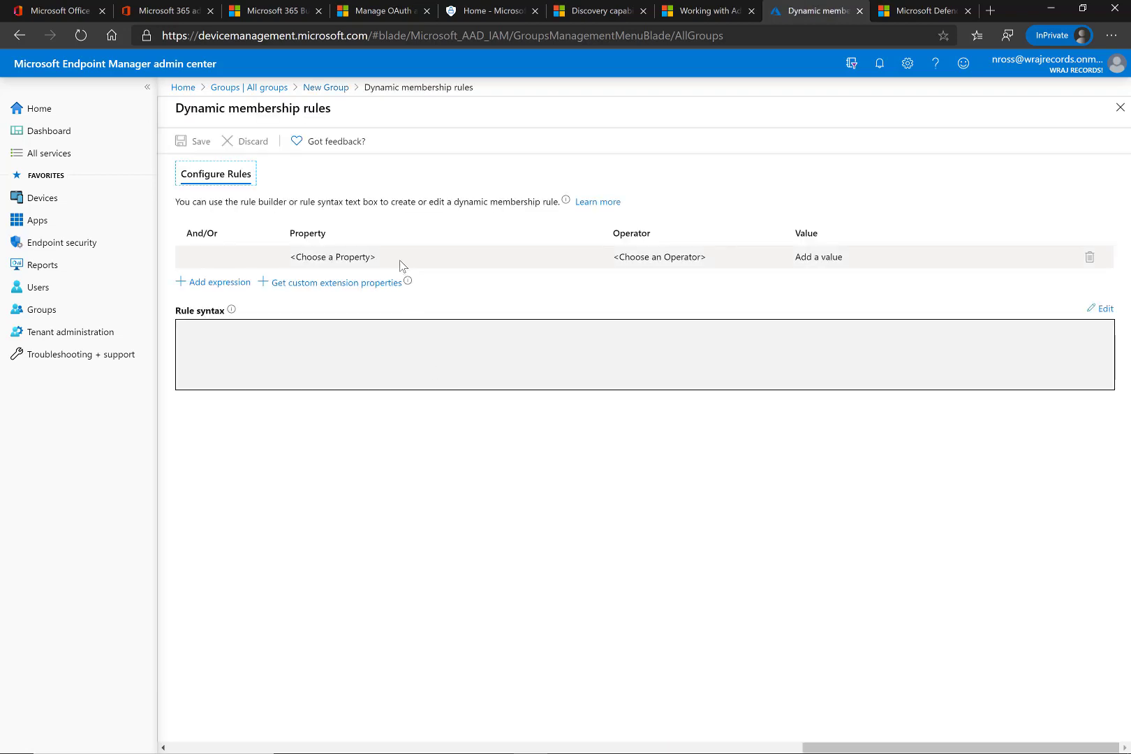
Step: Set the rule row to property department, operator Equals, value "Marketing"
left_click(399, 261)
scroll(424, 332, "down", 1)
scroll(423, 332, "down", 5)
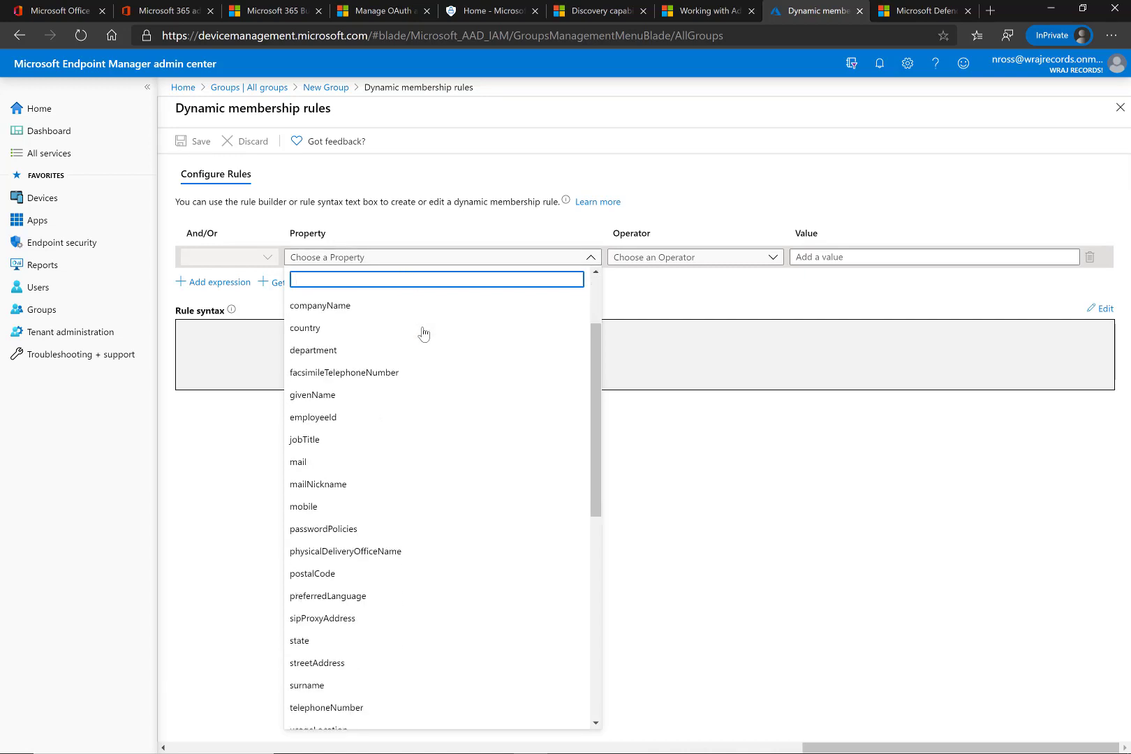
scroll(490, 431, "down", 1)
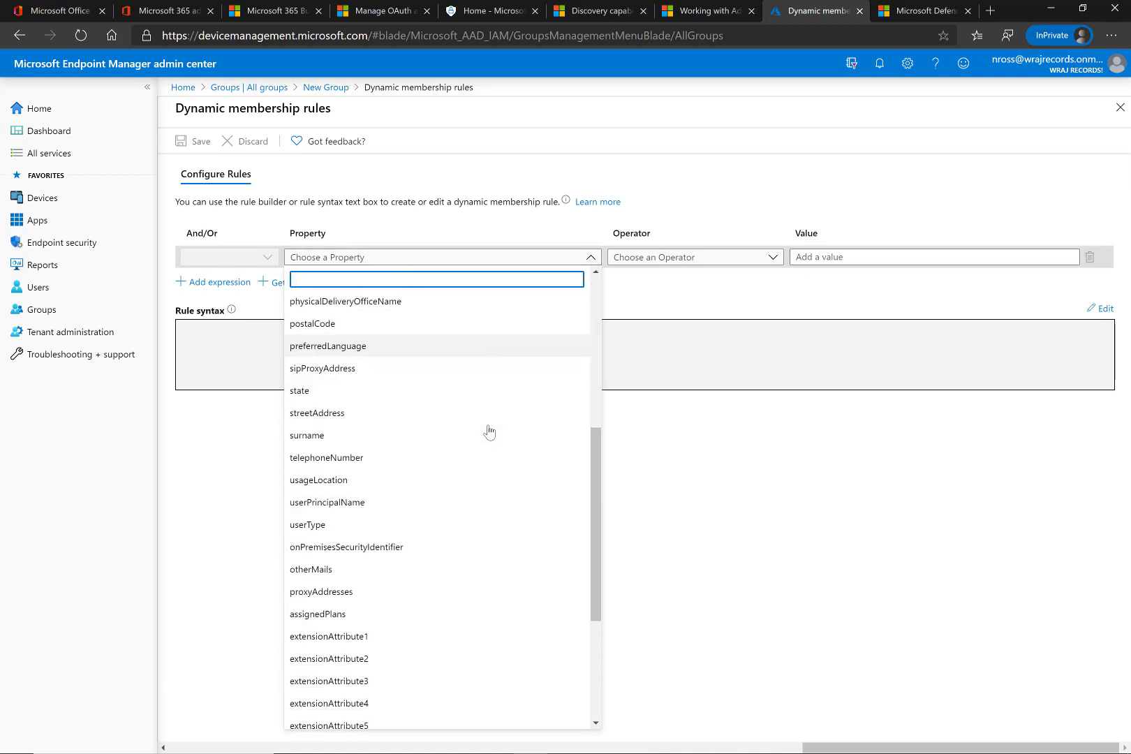
scroll(490, 430, "up", 3)
scroll(490, 431, "up", 3)
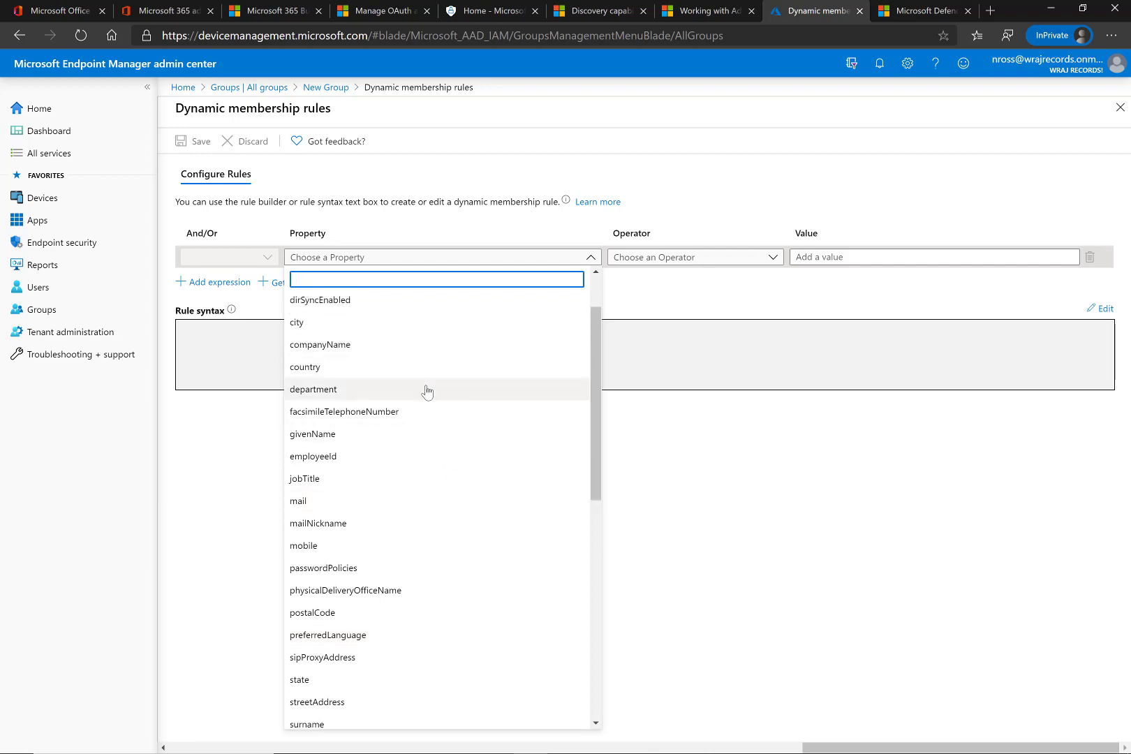
left_click(427, 390)
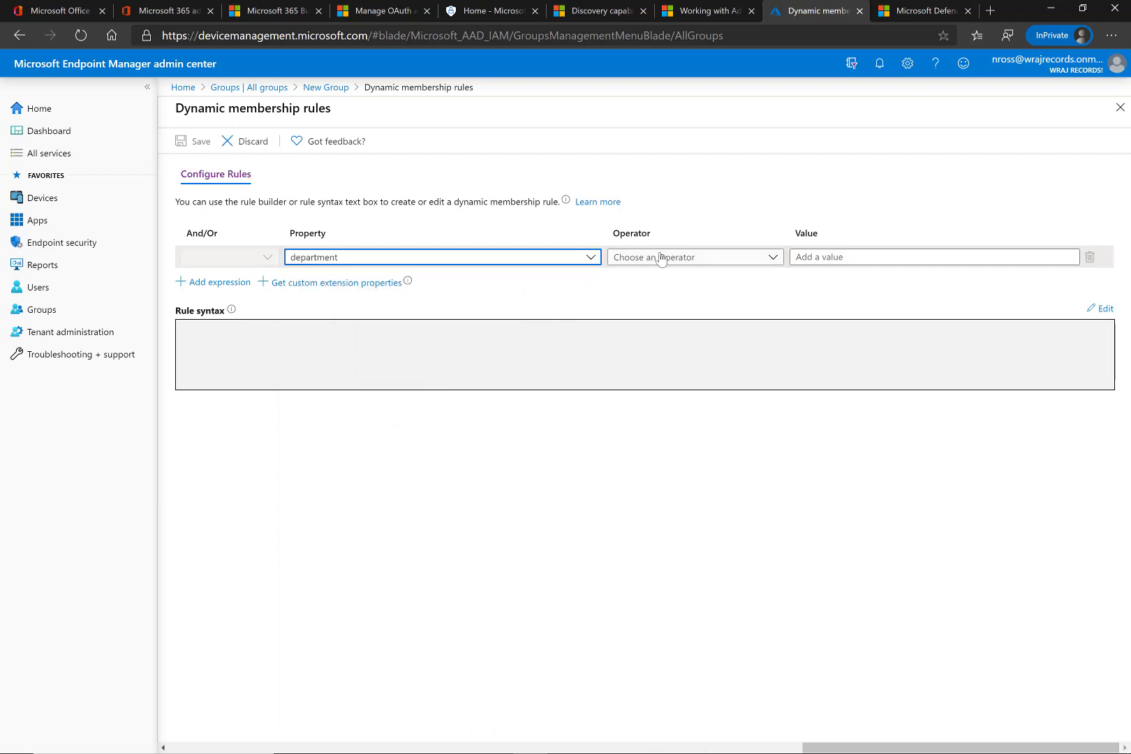
left_click(709, 257)
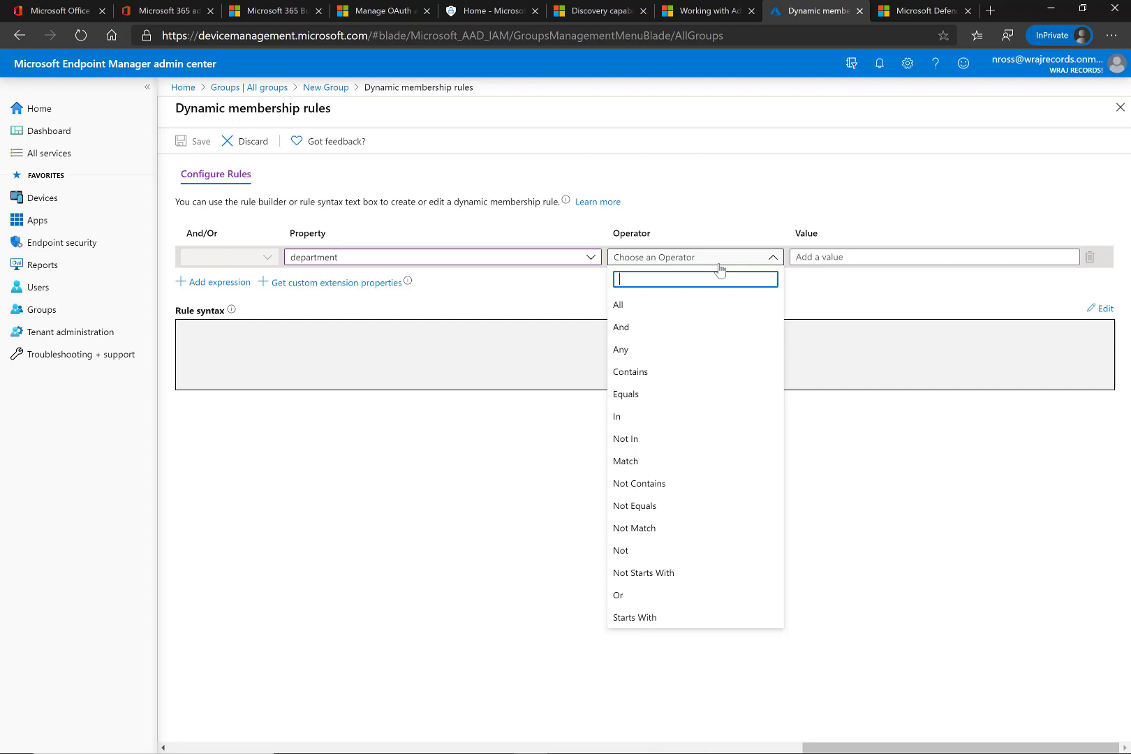
left_click(689, 391)
left_click(864, 258)
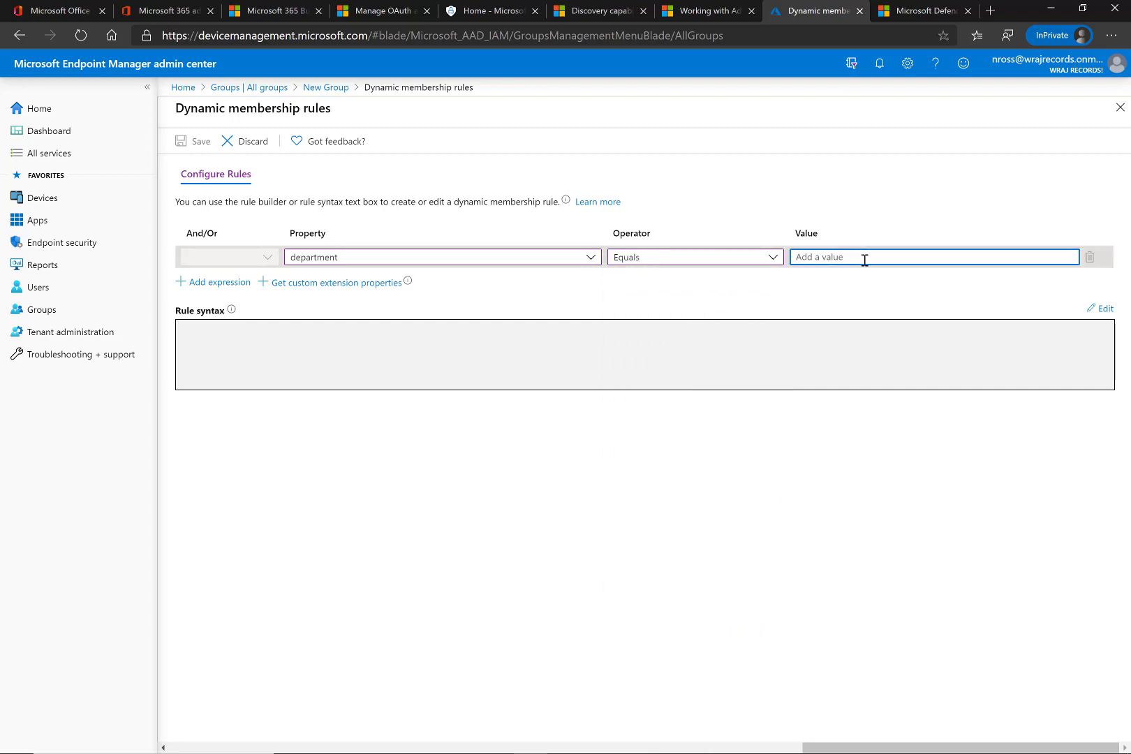
type("\"Marketing\"")
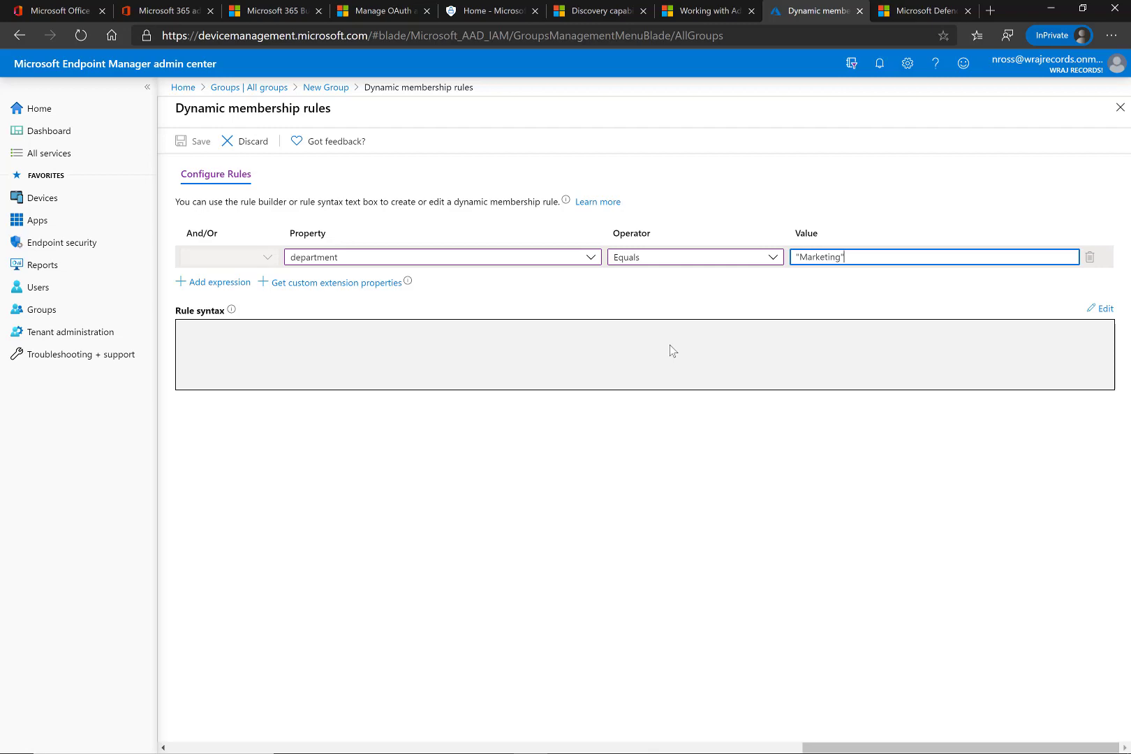
Step: Return to the slide show and advance to the RegisteredDevices device write-back slide
key("alt+Tab")
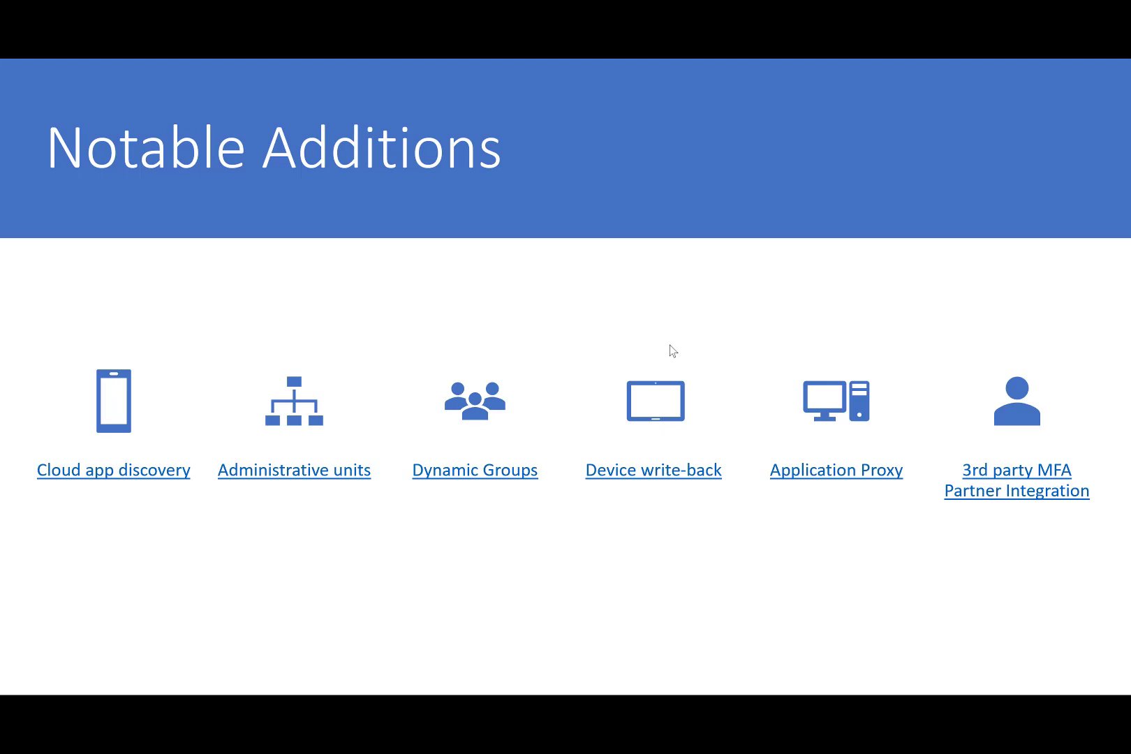
left_click(673, 350)
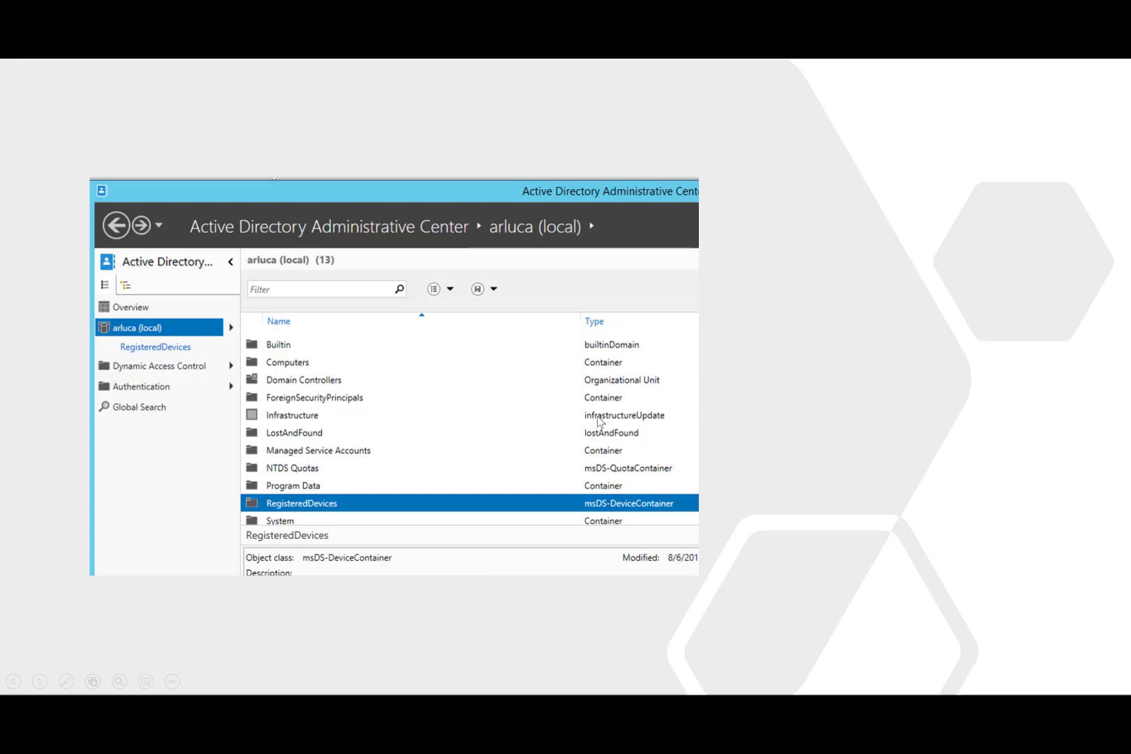
Step: Return to the slide show and step through the Application Proxy slides to Notable Additions
key("alt+Tab")
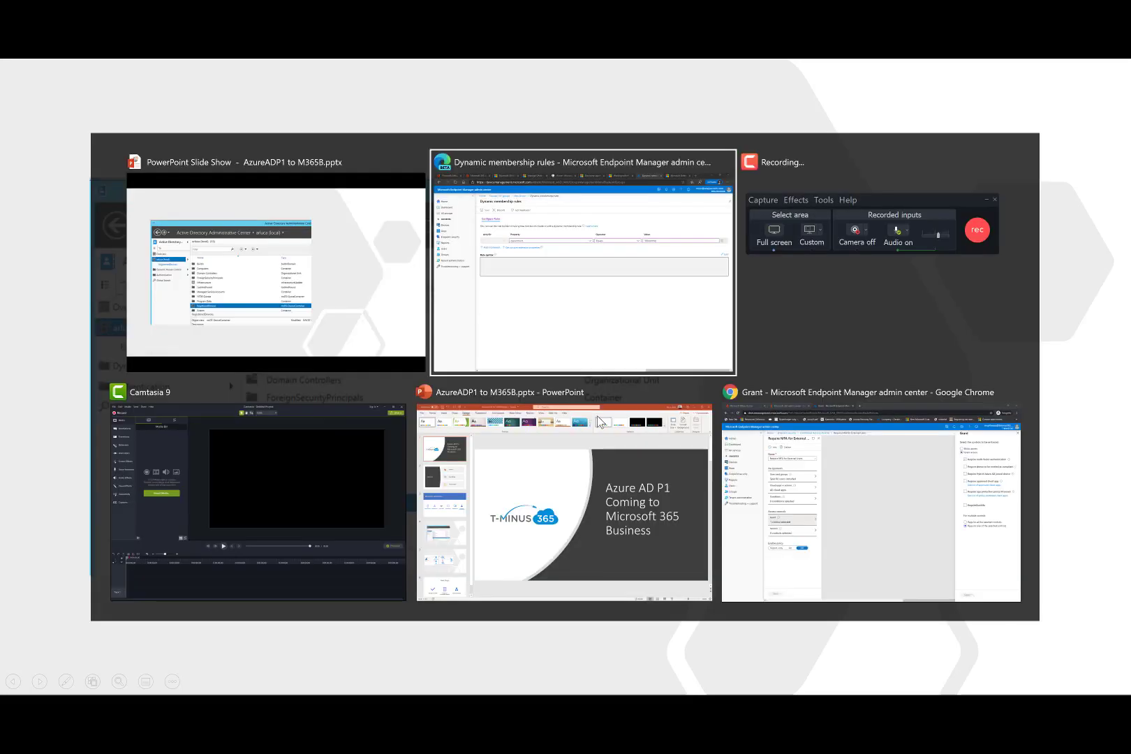
left_click(403, 328)
key("Right")
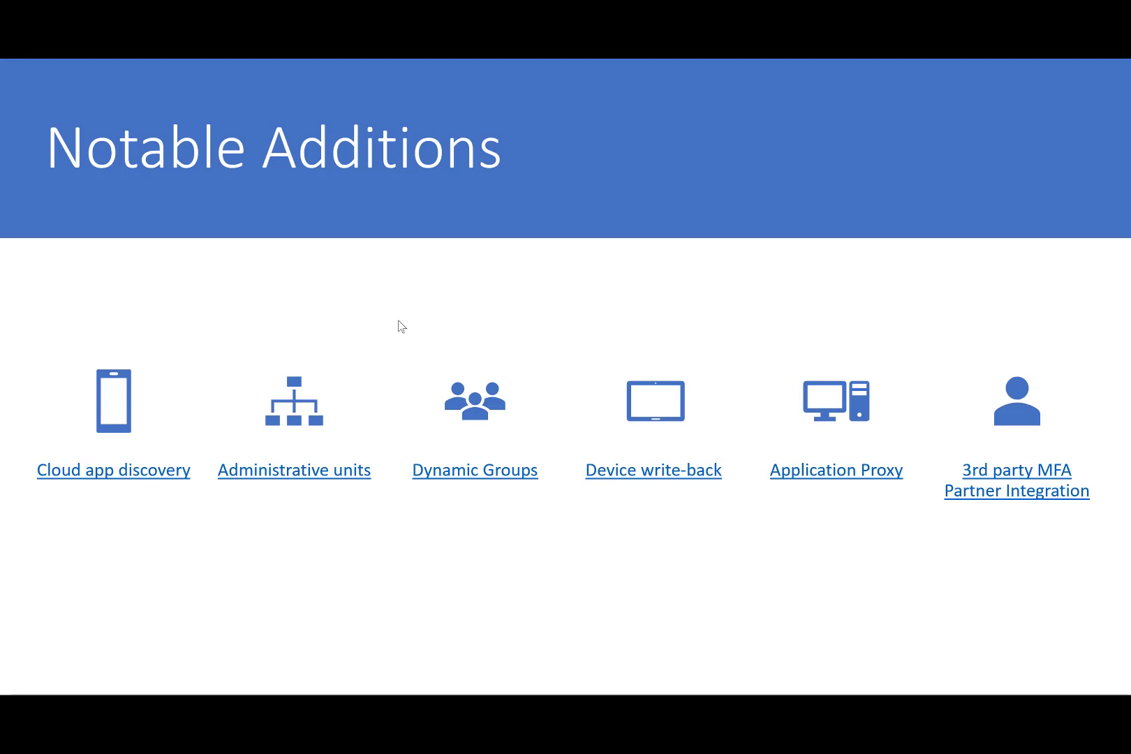
key("Right")
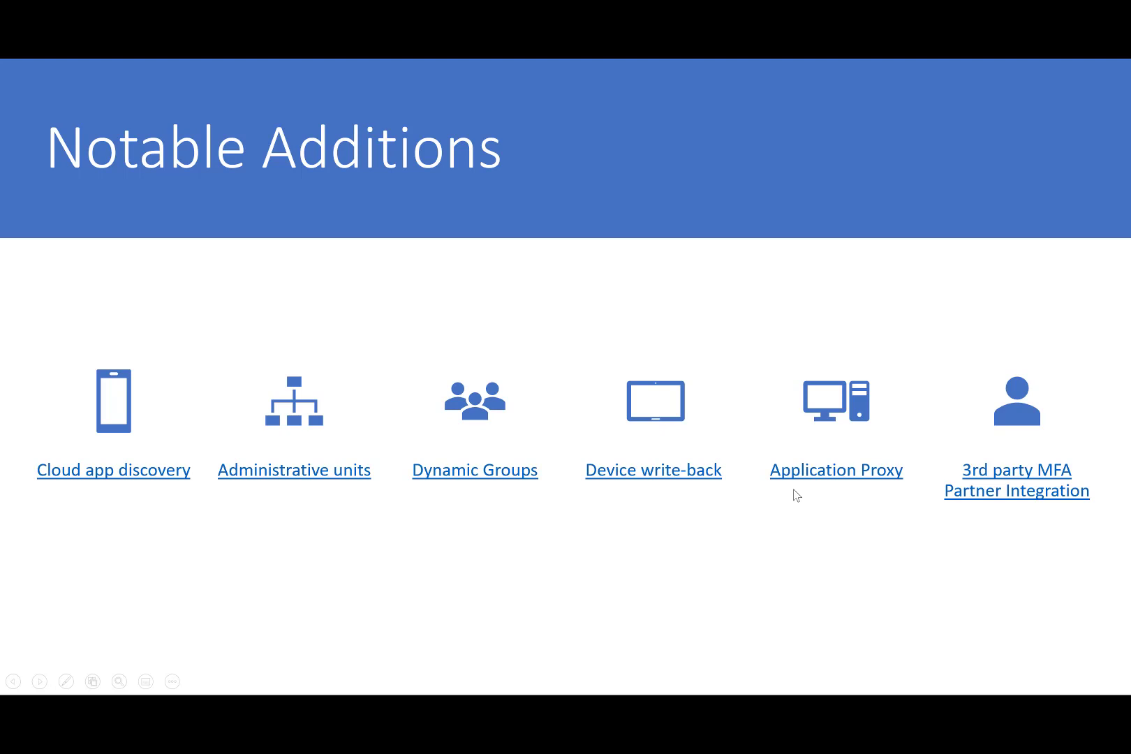
Step: Switch from PowerPoint to the Grant settings of the Require MFA for External Users policy in Endpoint Manager
key("alt+Tab")
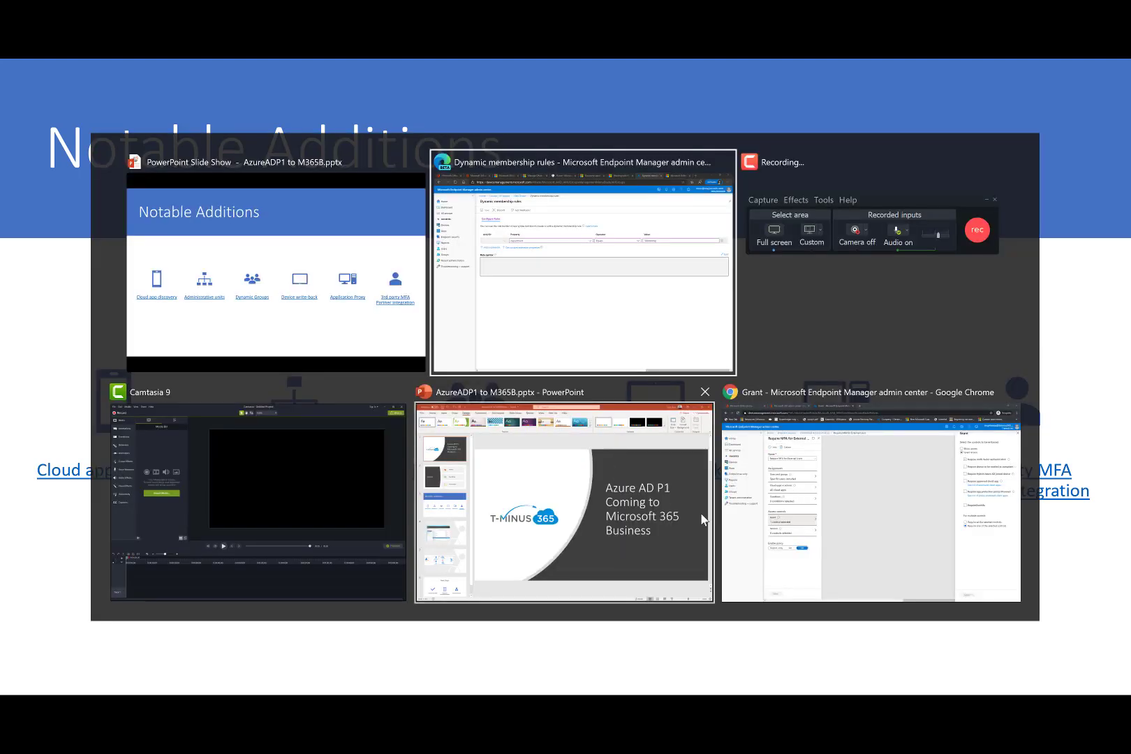
left_click(771, 477)
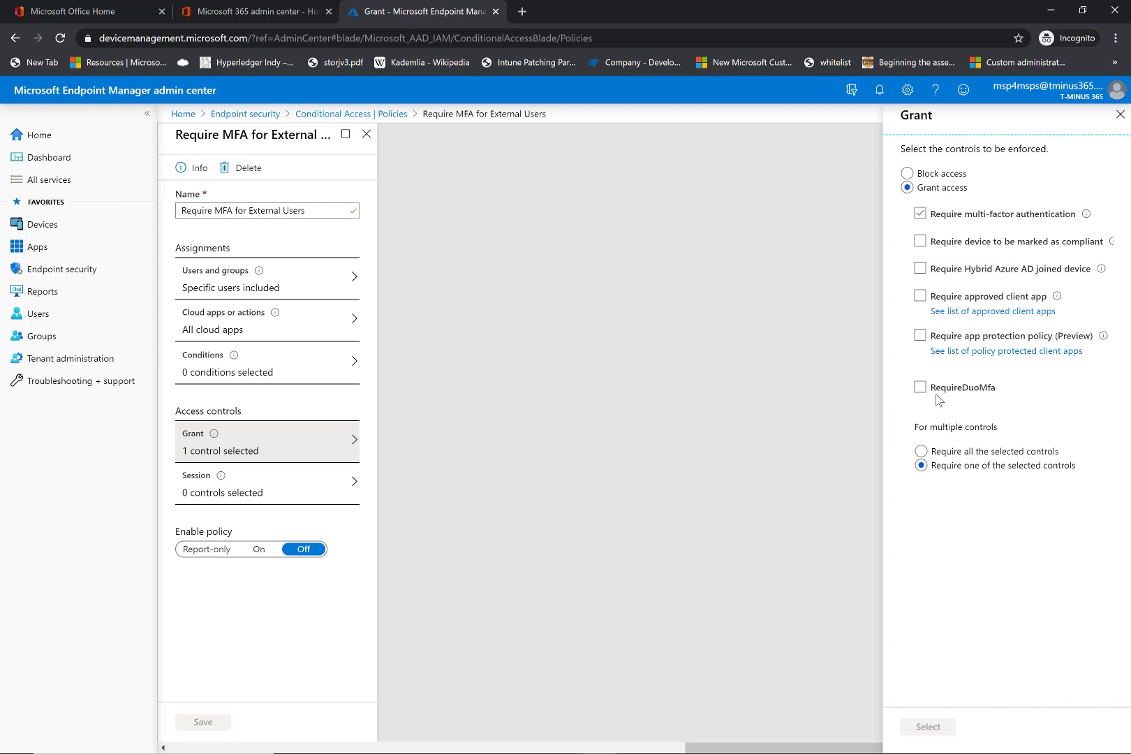
Step: Tick RequireDuoMfa and untick Require multi-factor authentication in the policy's Grant pane
left_click(922, 390)
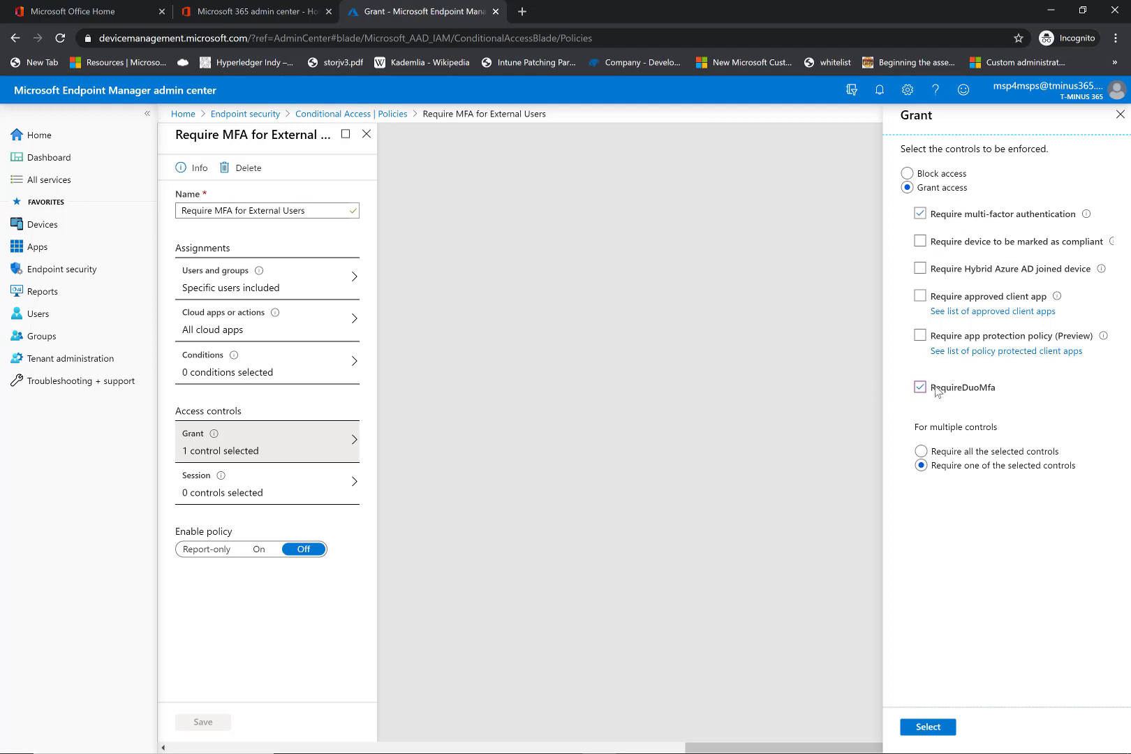
left_click(921, 214)
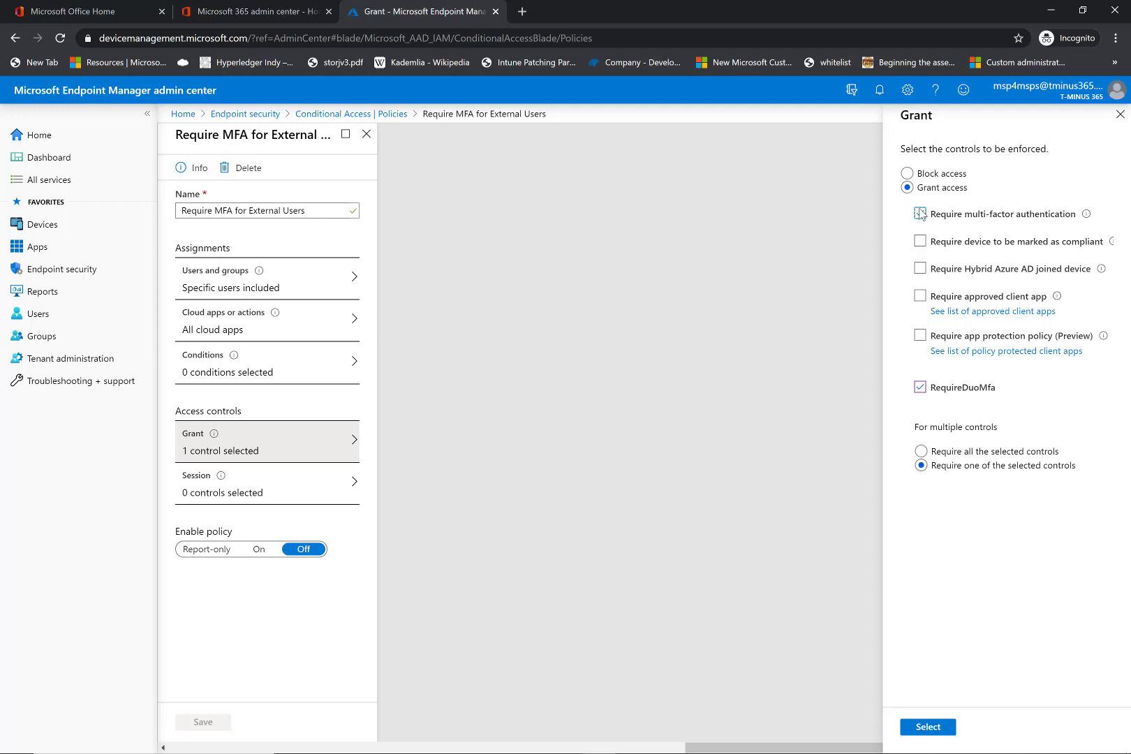